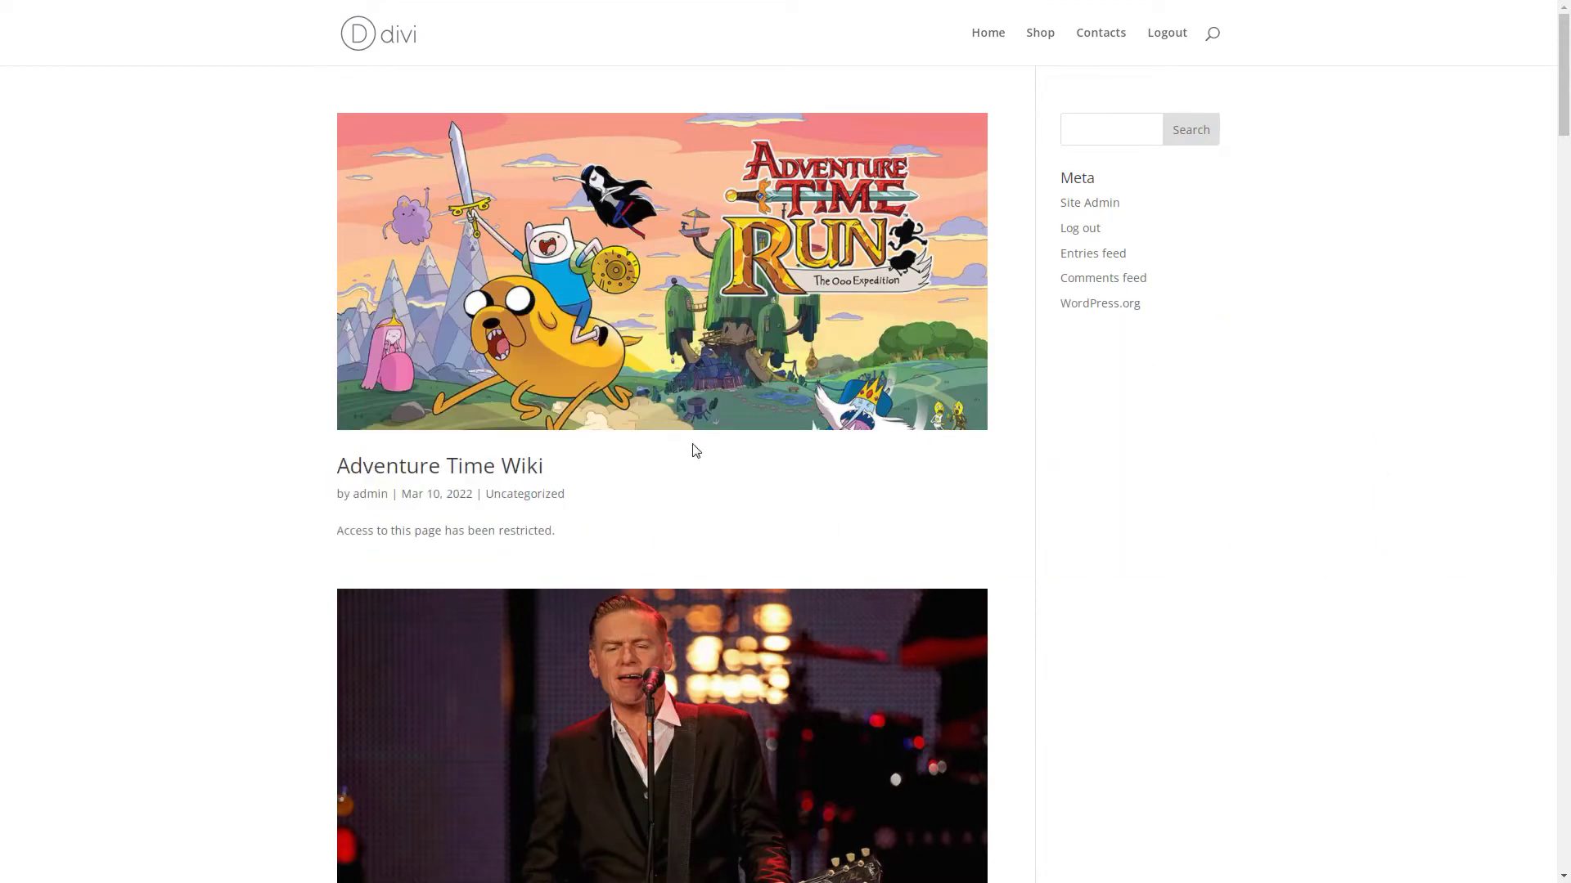
Open the Adventure Time Wiki post on the live site twice and scroll through it.
left_click(524, 467)
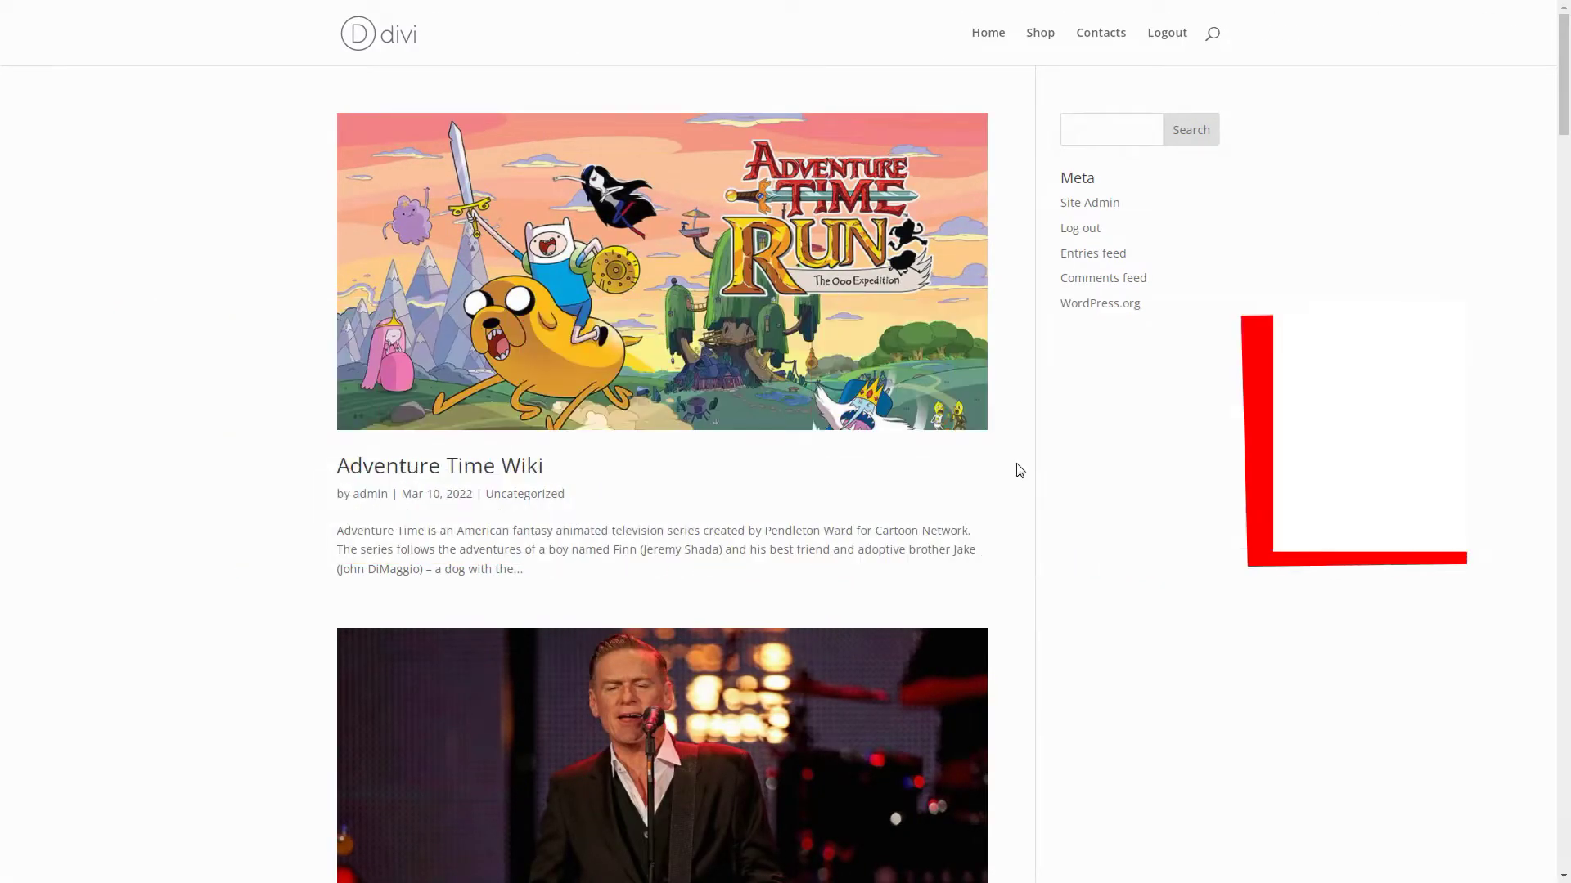
left_click(521, 469)
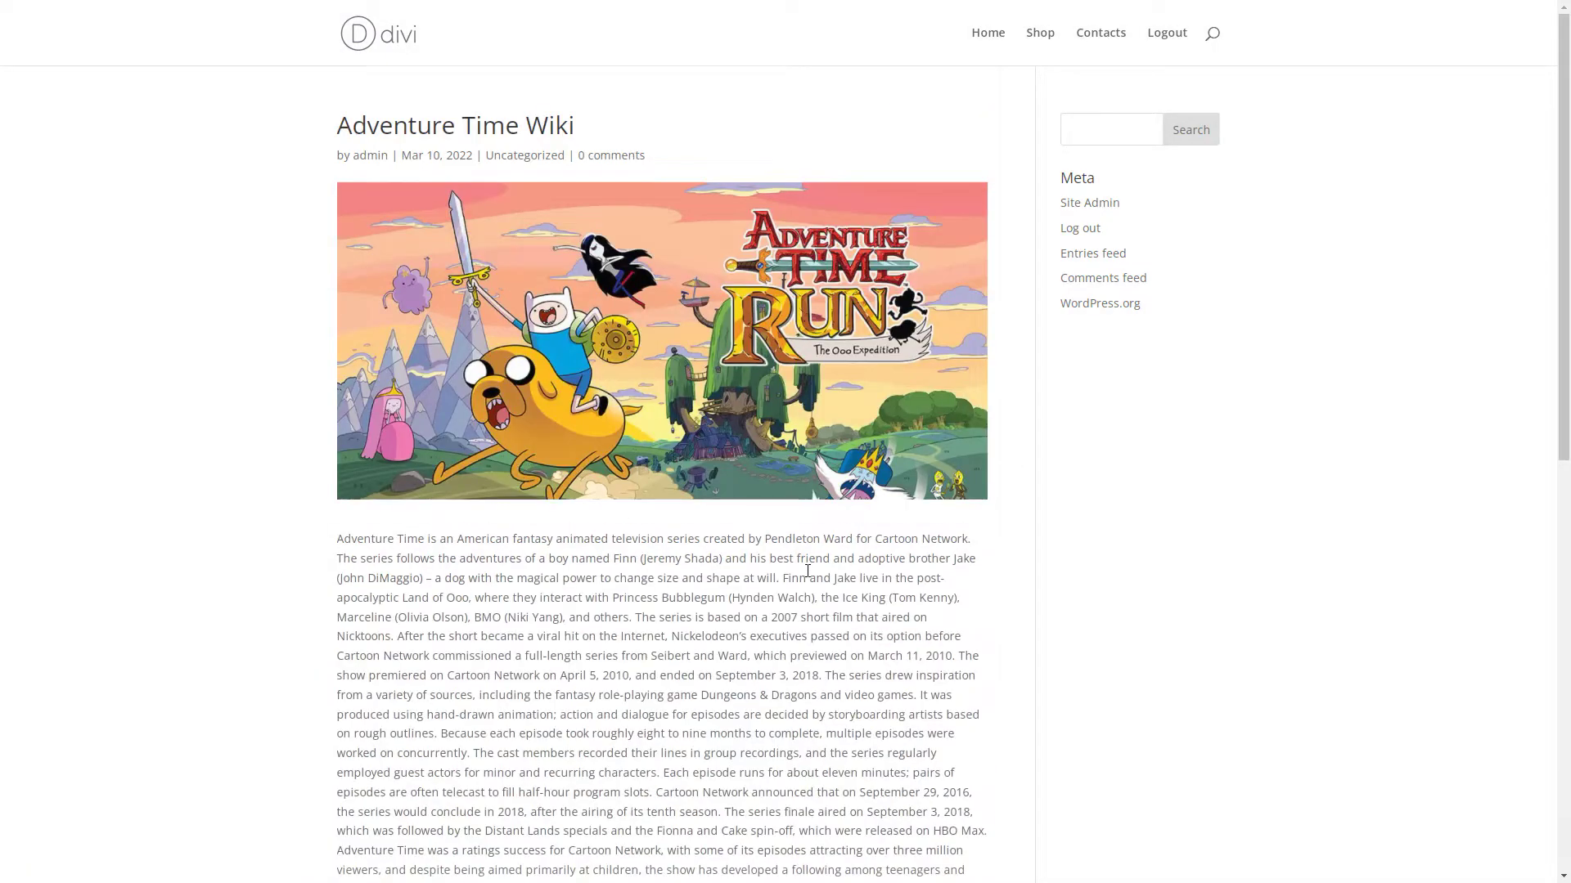
scroll(807, 571, "down", 8)
scroll(807, 571, "down", 3)
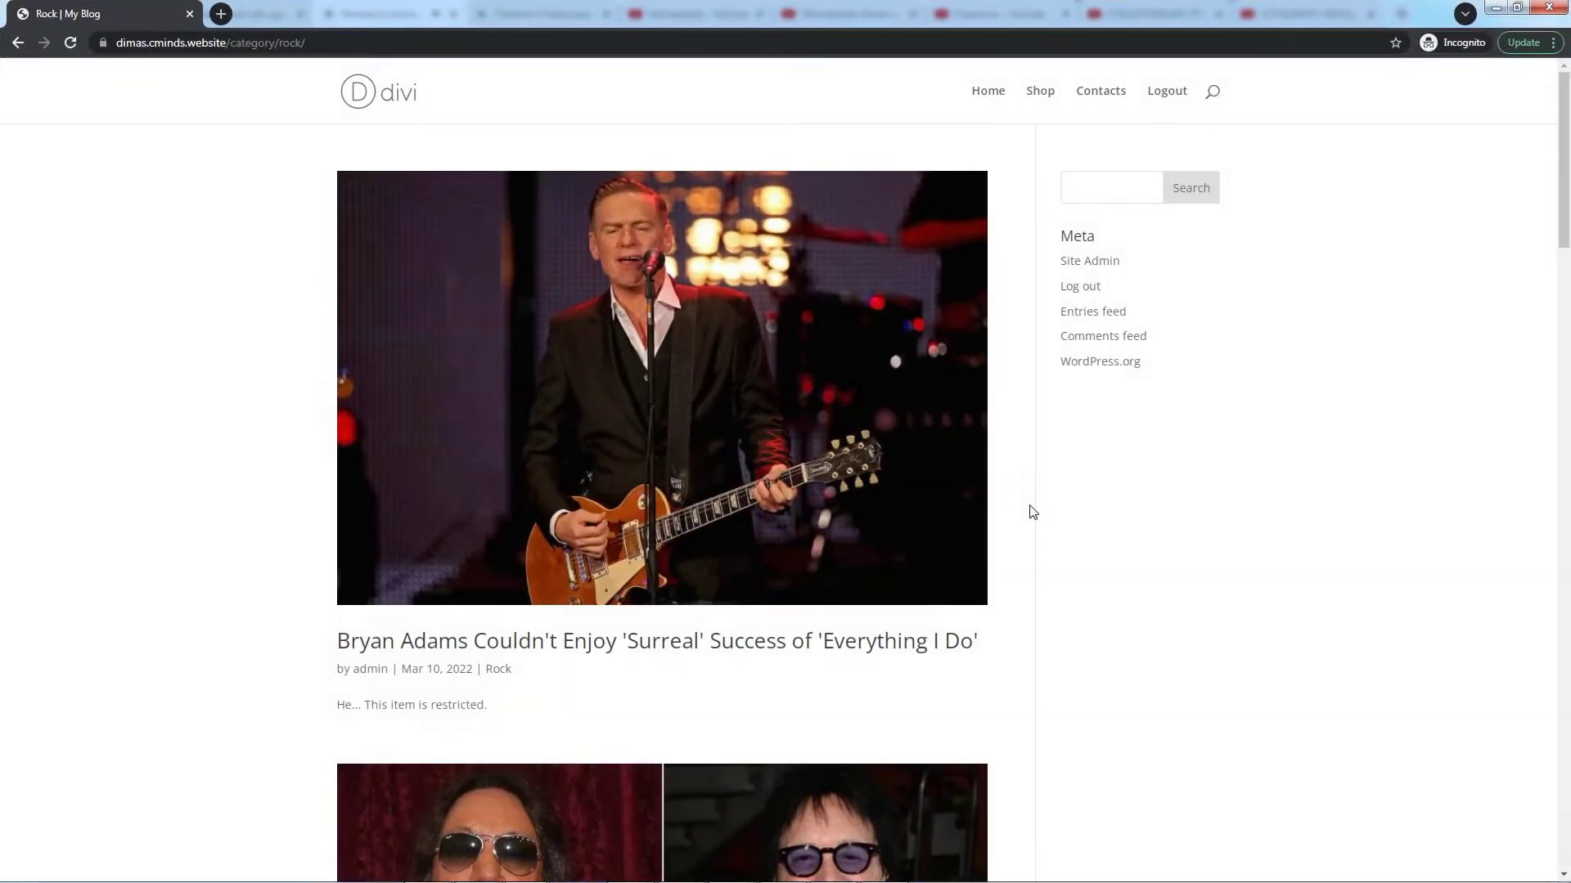
Scroll the Rock category page and open the Billy Joel biopic post to reach its denial page.
scroll(1031, 512, "down", 8)
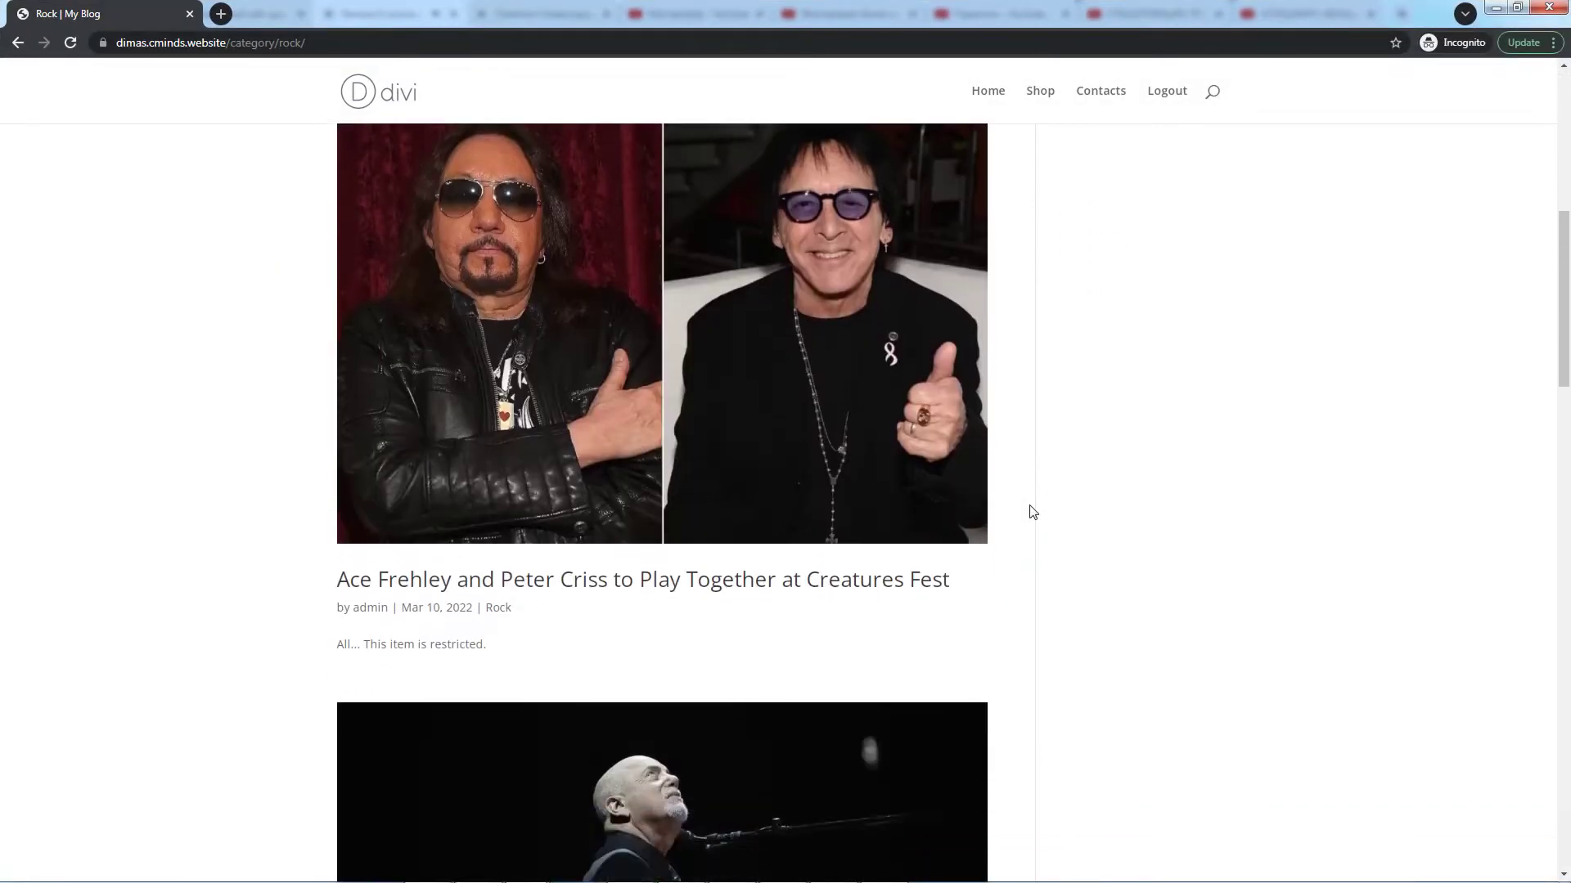
scroll(1031, 512, "down", 5)
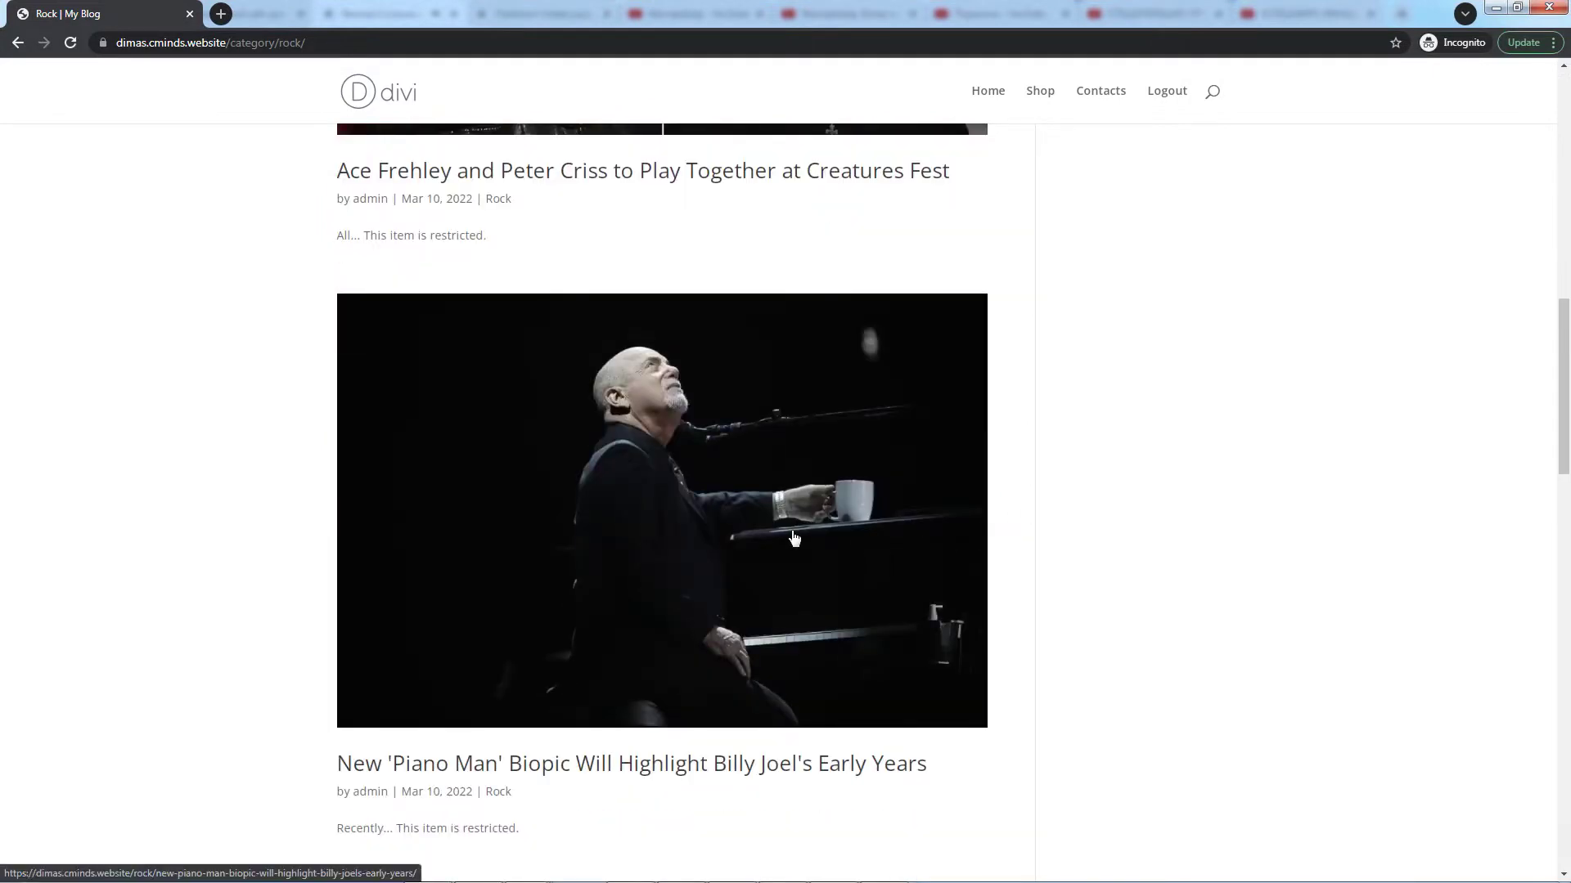
left_click(794, 537)
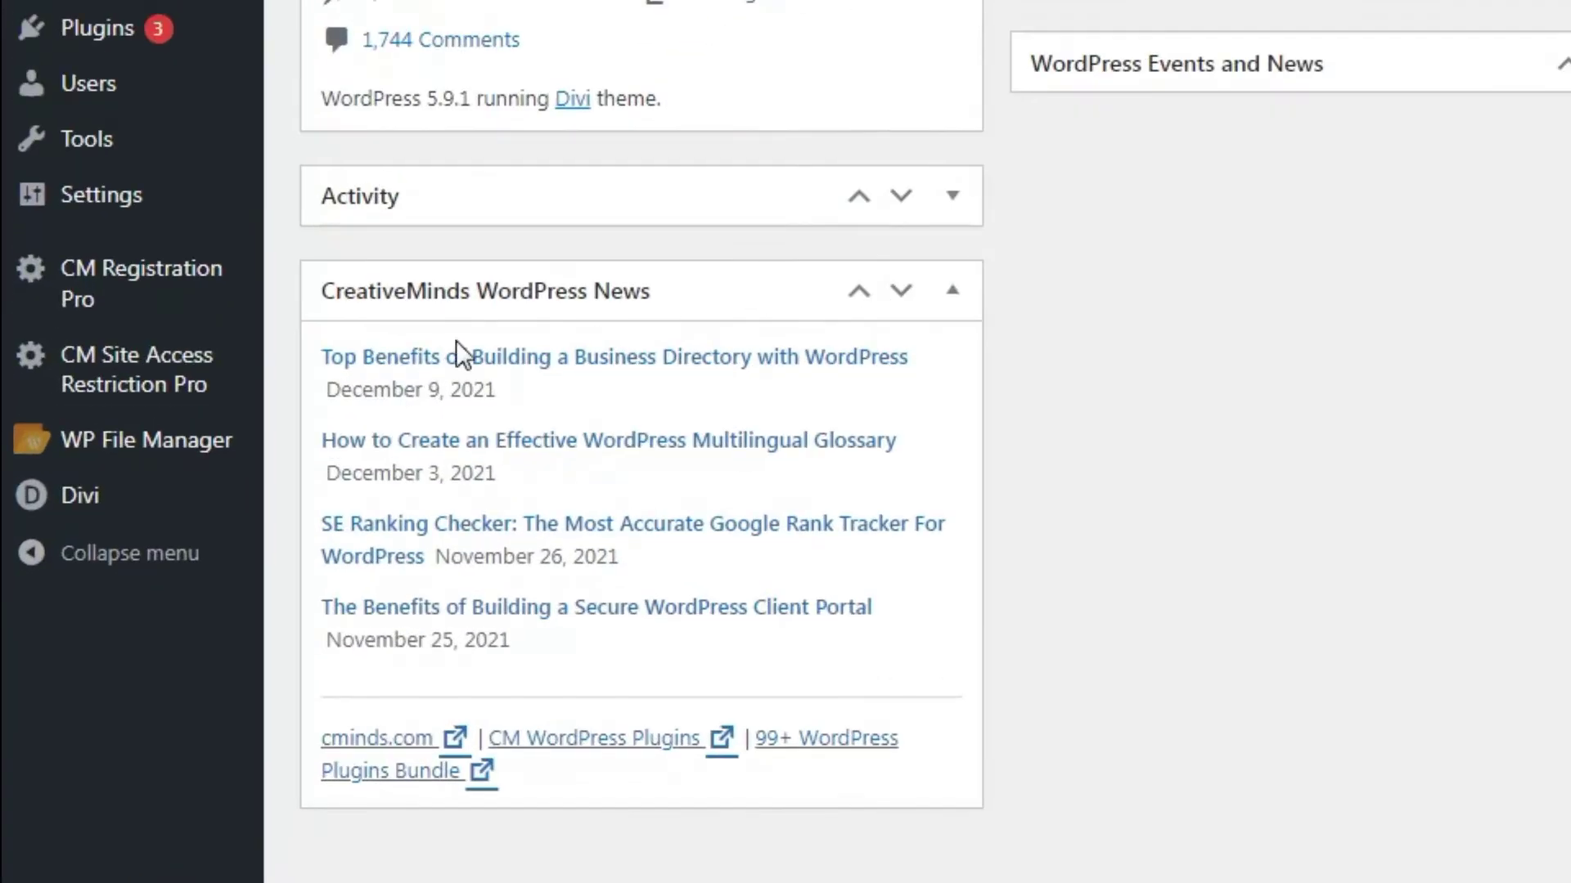
In the plugin settings, keep 'Access is Temporarily Denied' as the time-restriction page and choose Restrict full content.
mouse_move(126, 501)
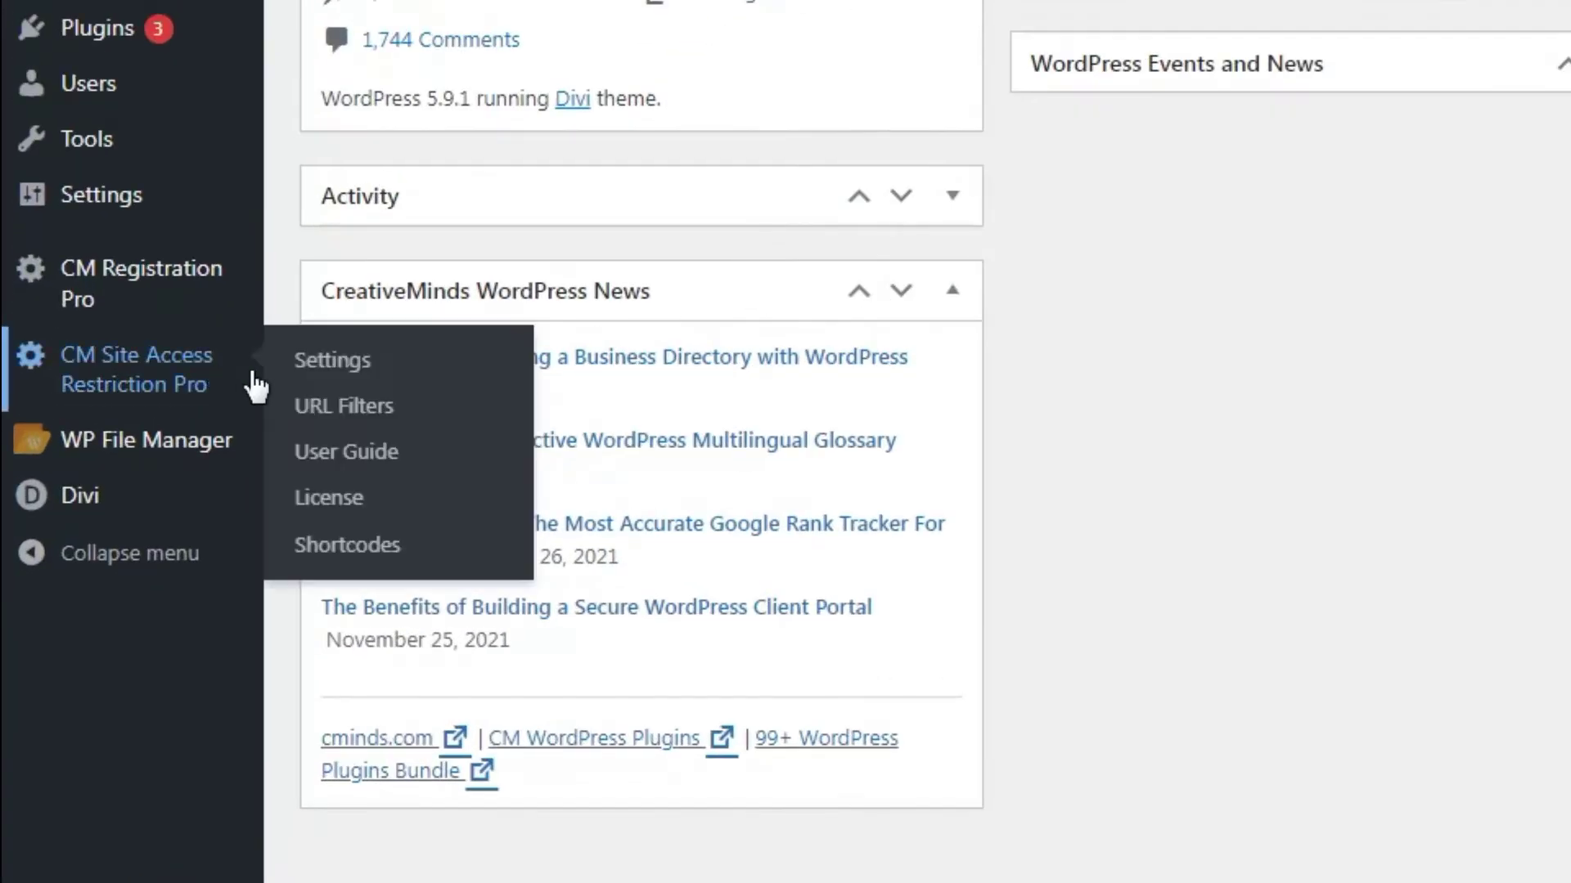
left_click(366, 370)
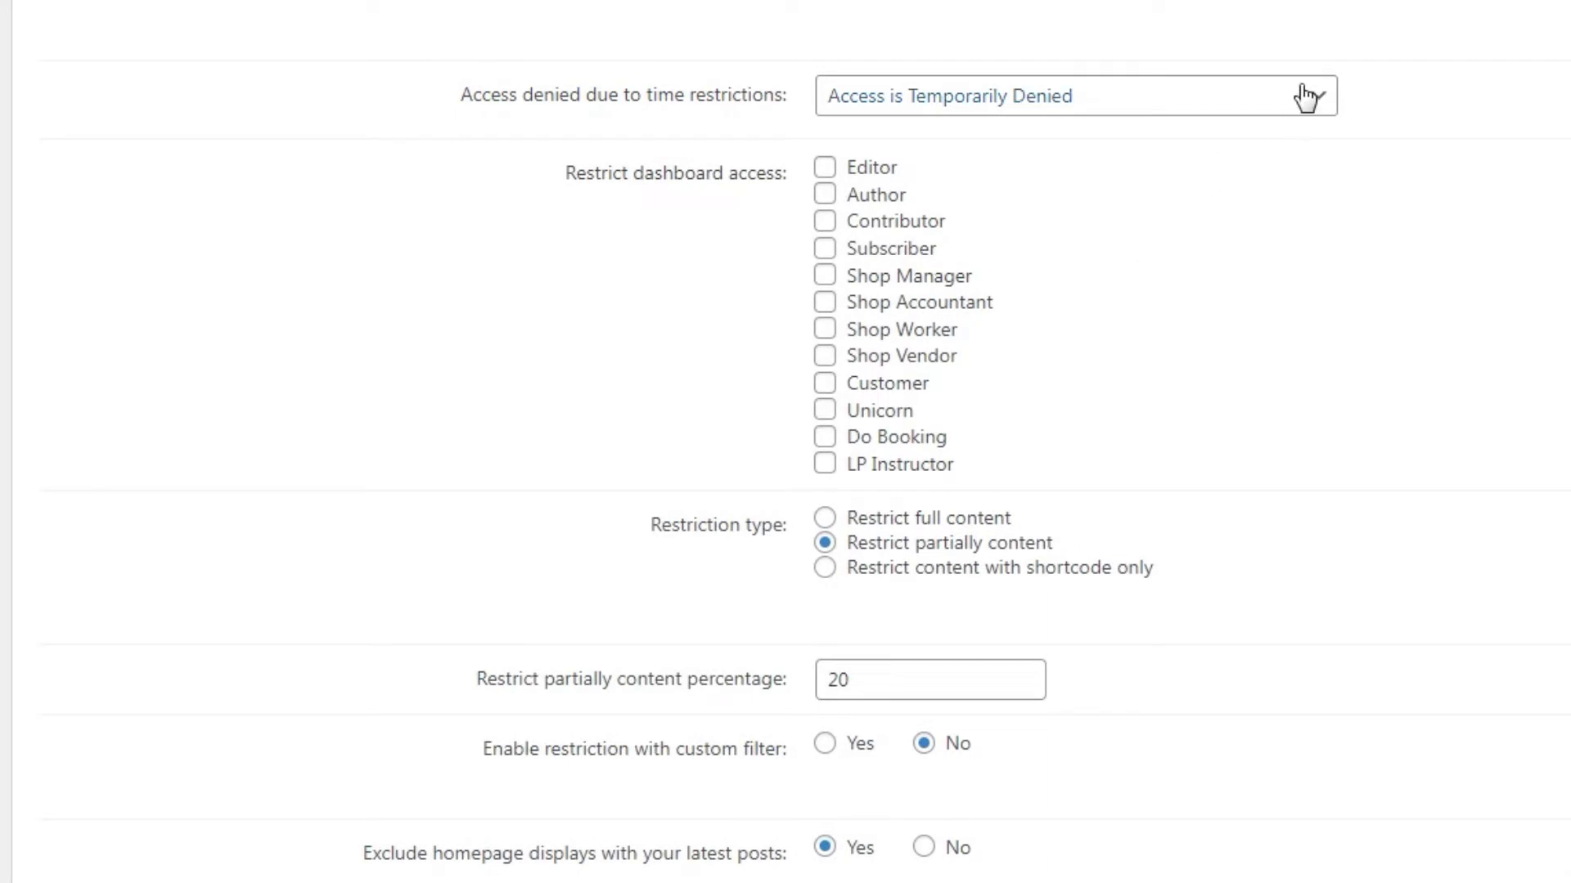
left_click(1304, 96)
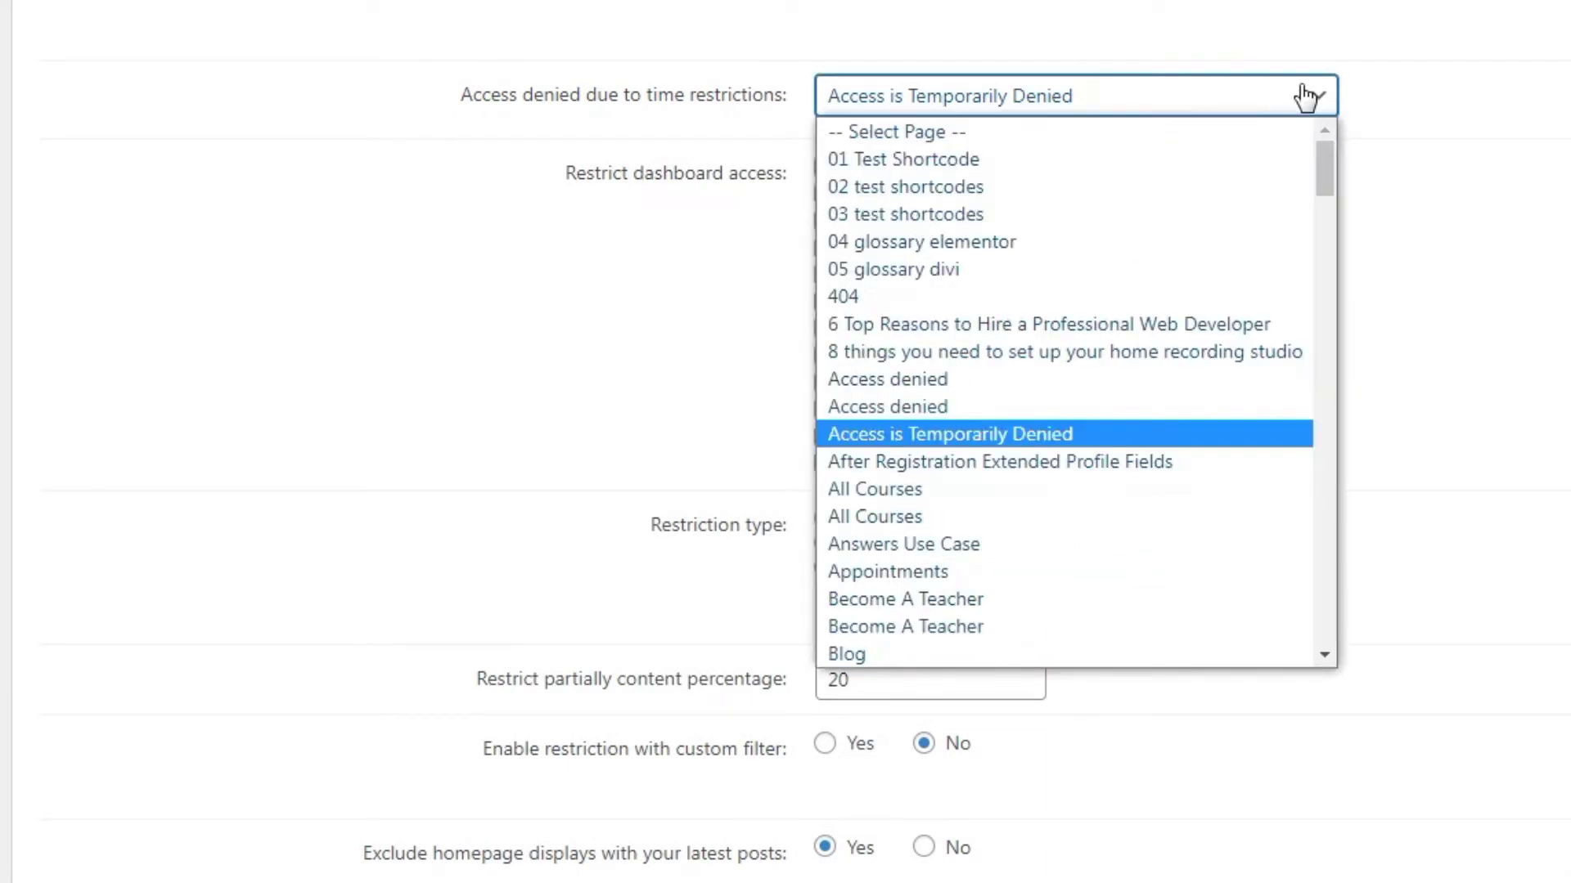
left_click(1150, 441)
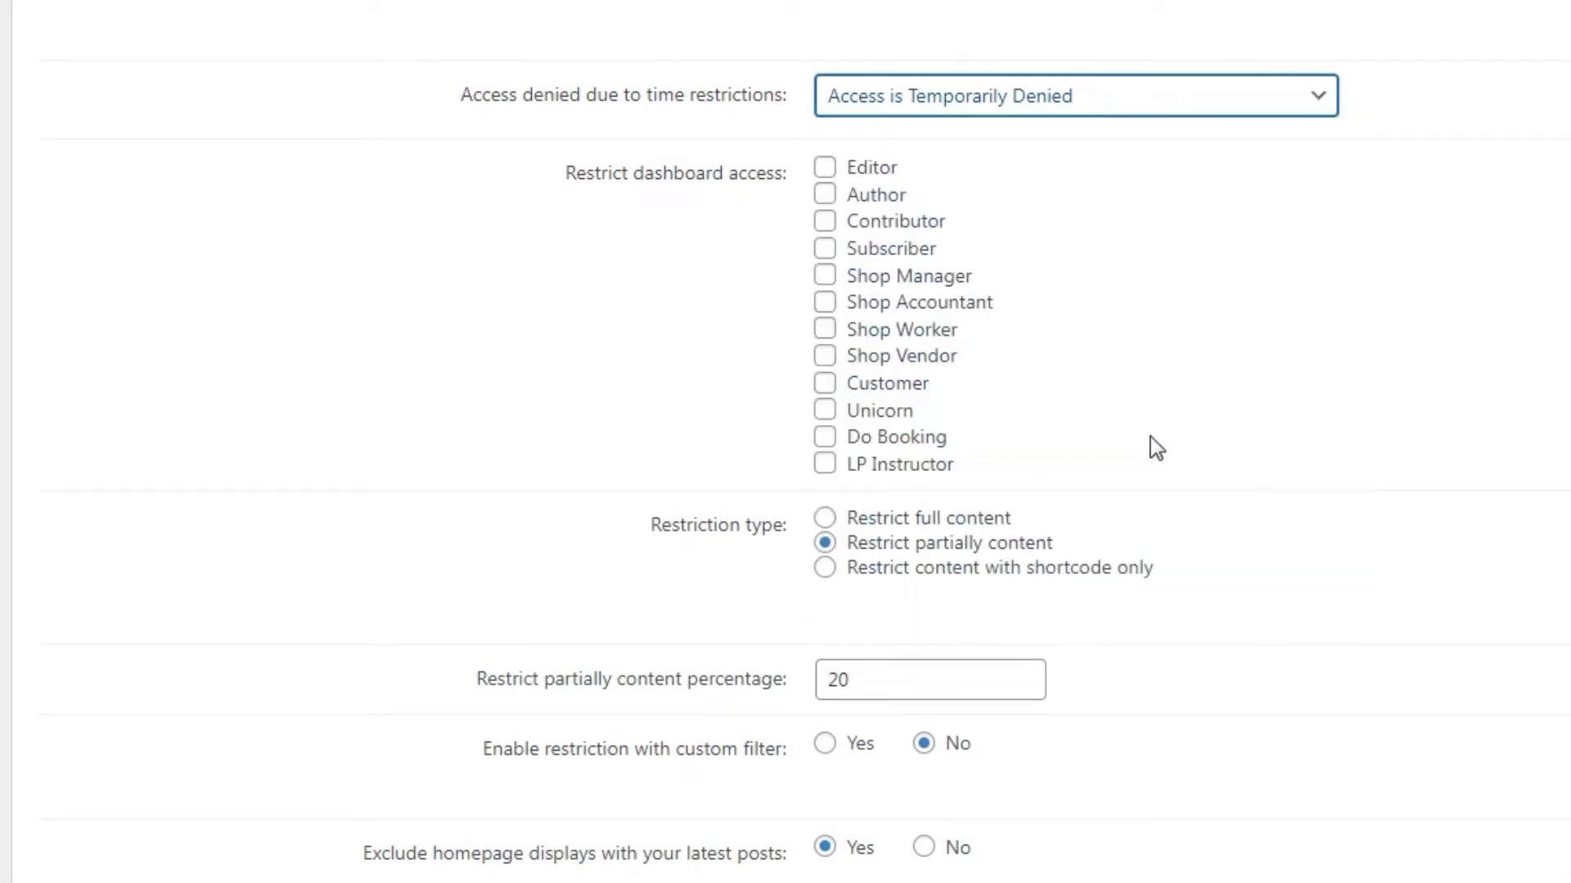
left_click(1248, 409)
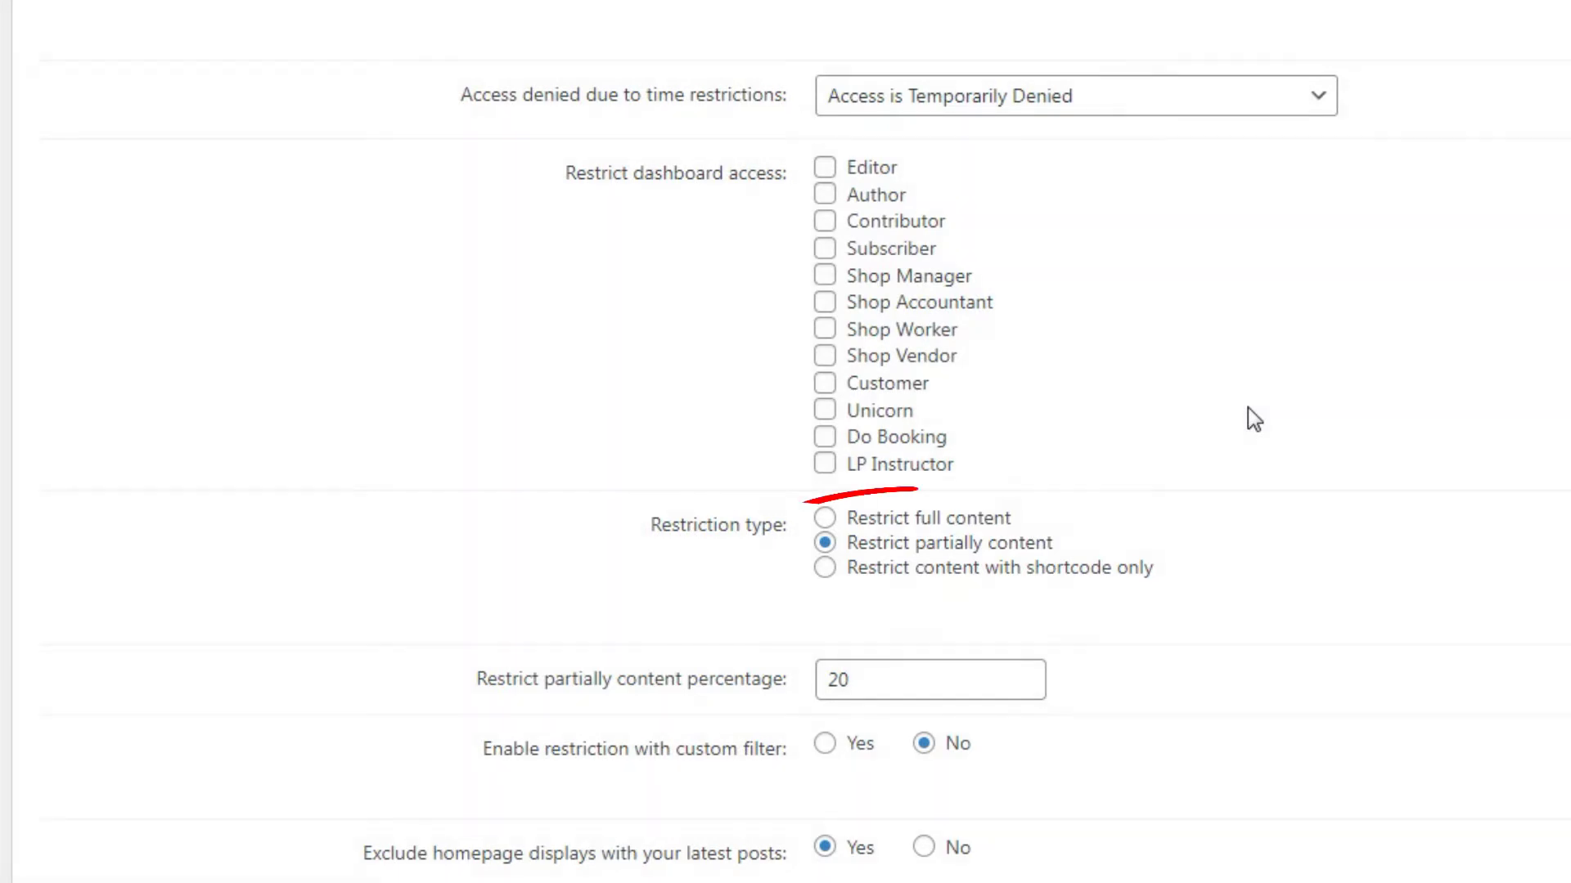
left_click(949, 517)
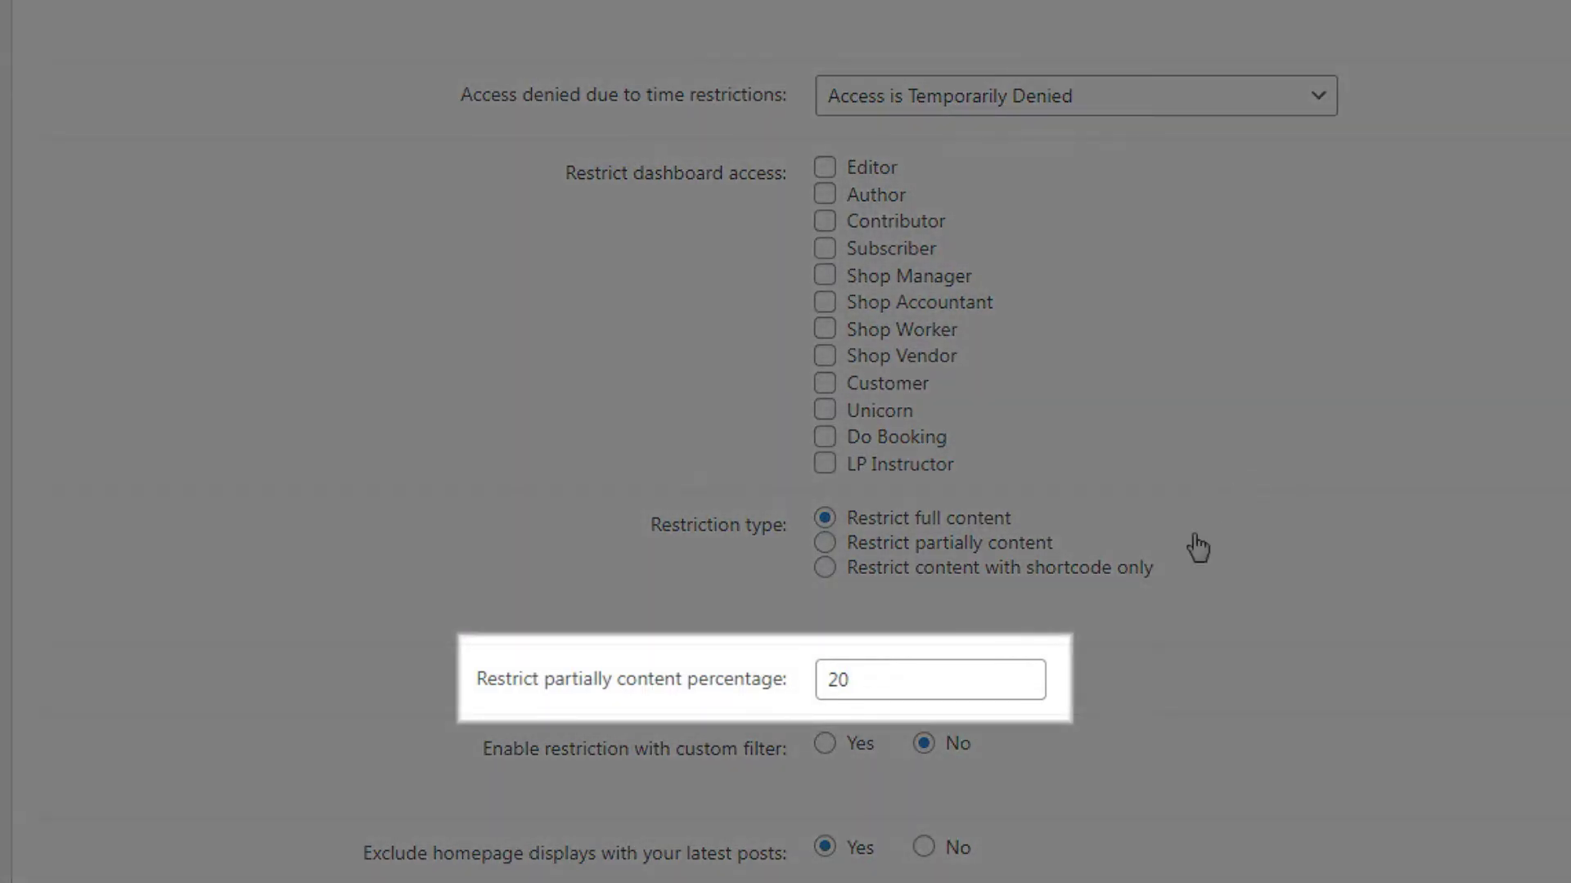
Replace the partial-content restriction percentage 20 with 5.
left_click_drag(900, 679, 795, 689)
type("5")
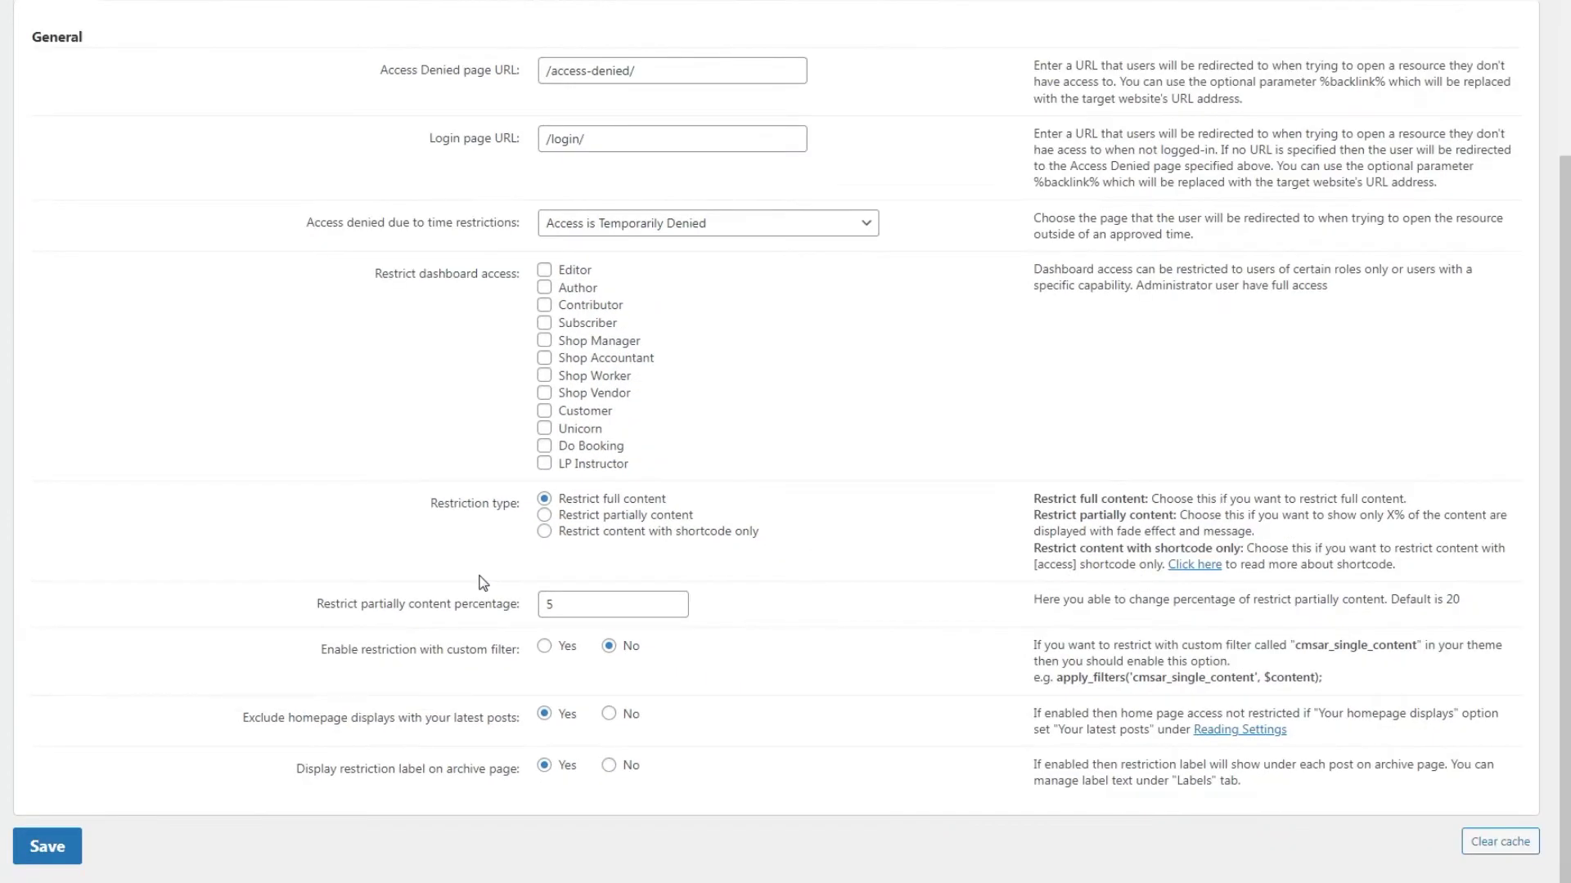
Switch to the Post Types tab to show the Posts and Pages access rules.
scroll(484, 582, "up", 3)
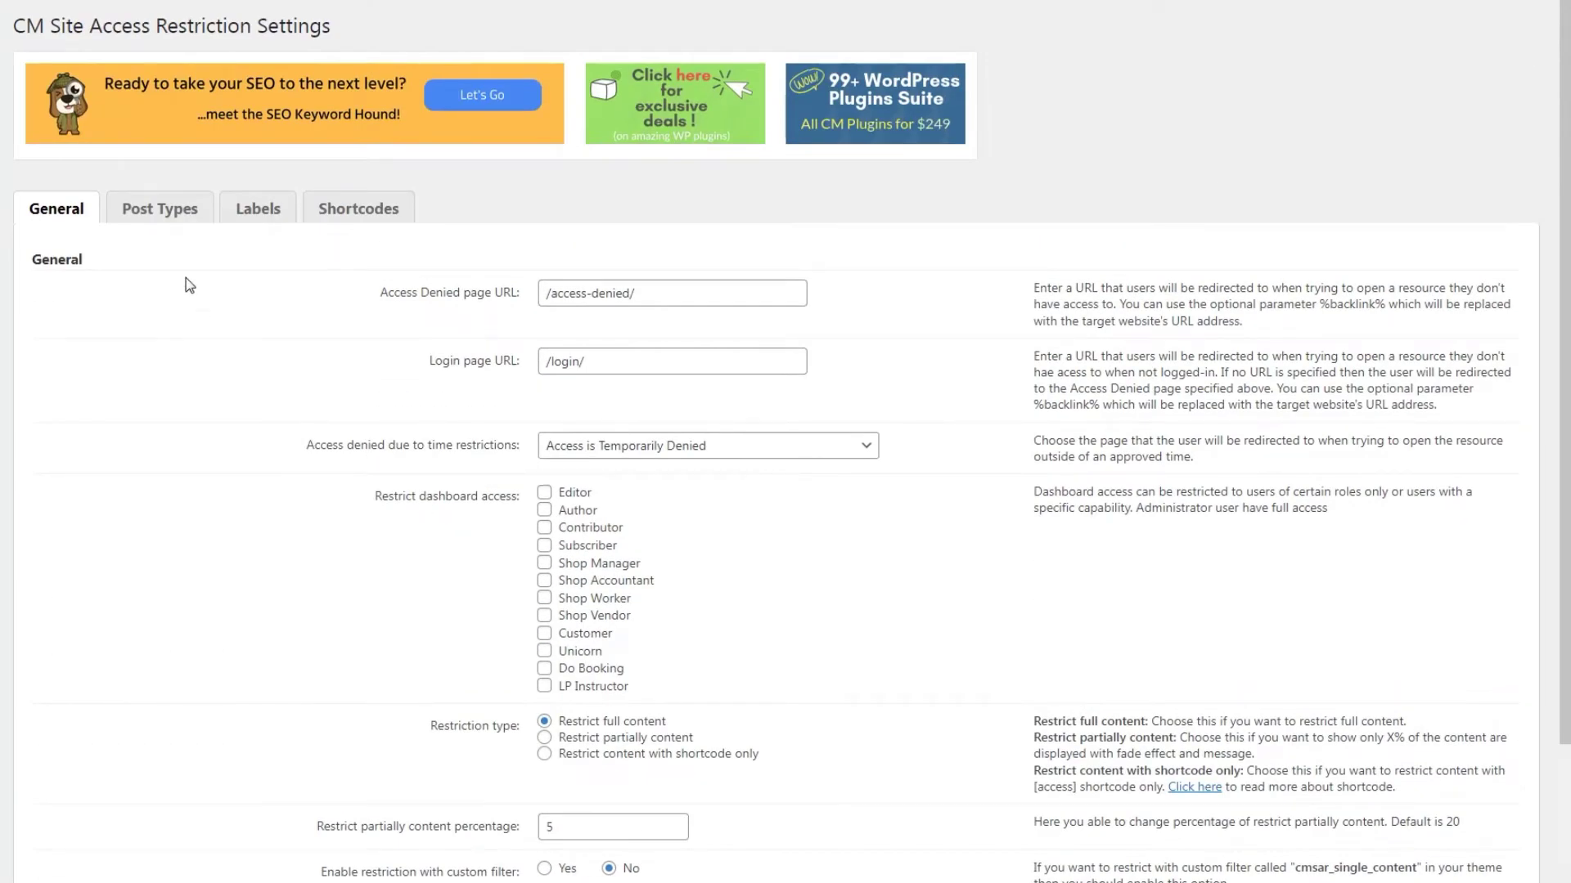
left_click(172, 209)
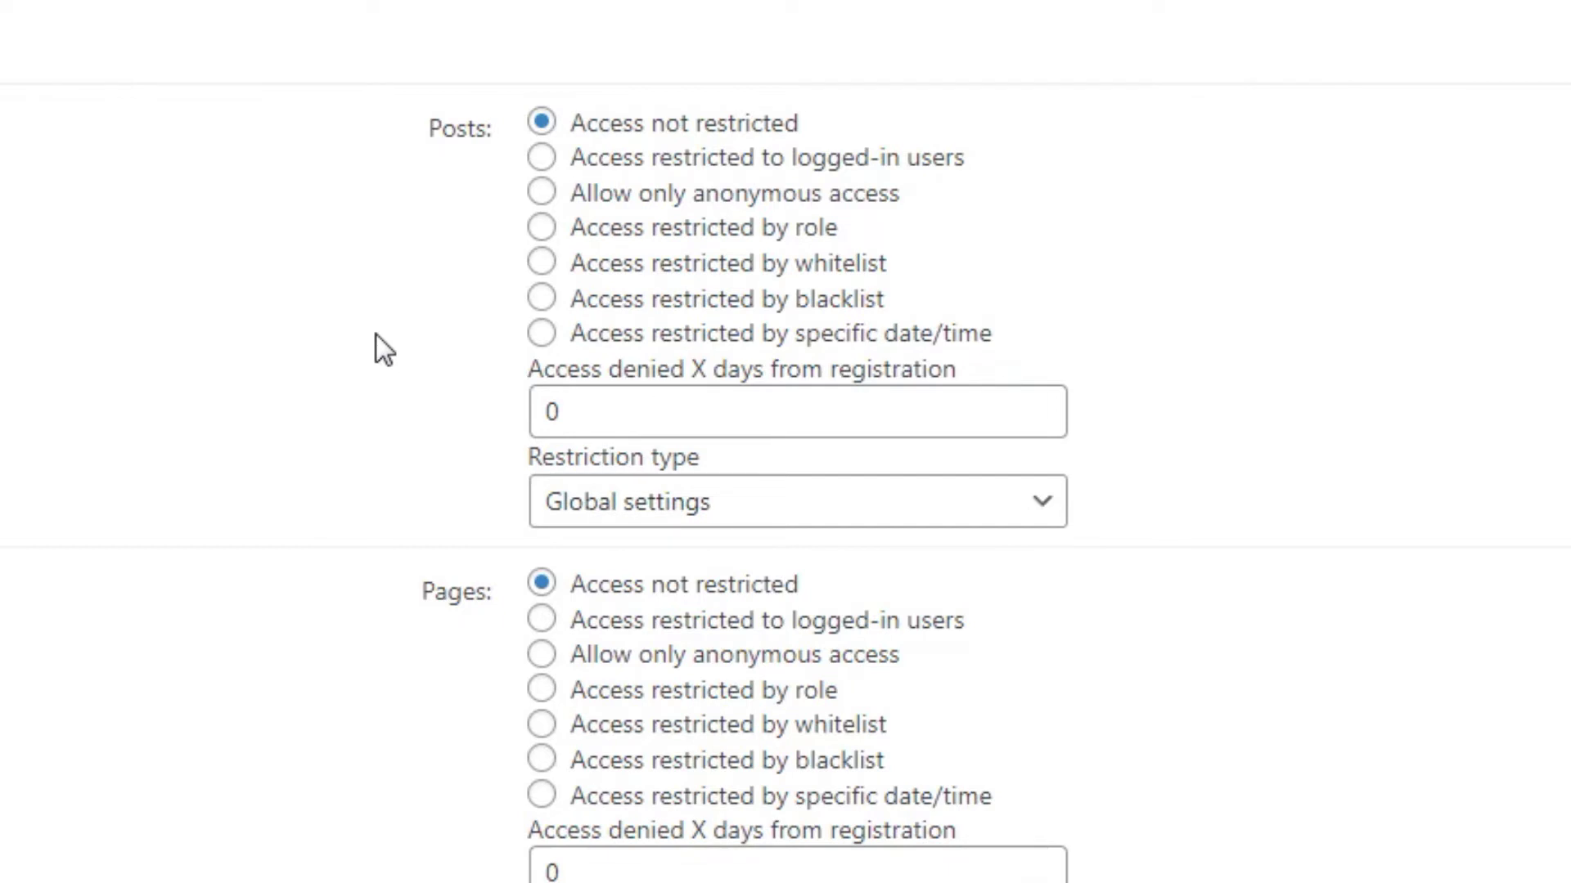
Set Posts to deny access 14 days from registration with Global settings restriction type, then save.
left_click_drag(575, 410, 476, 415)
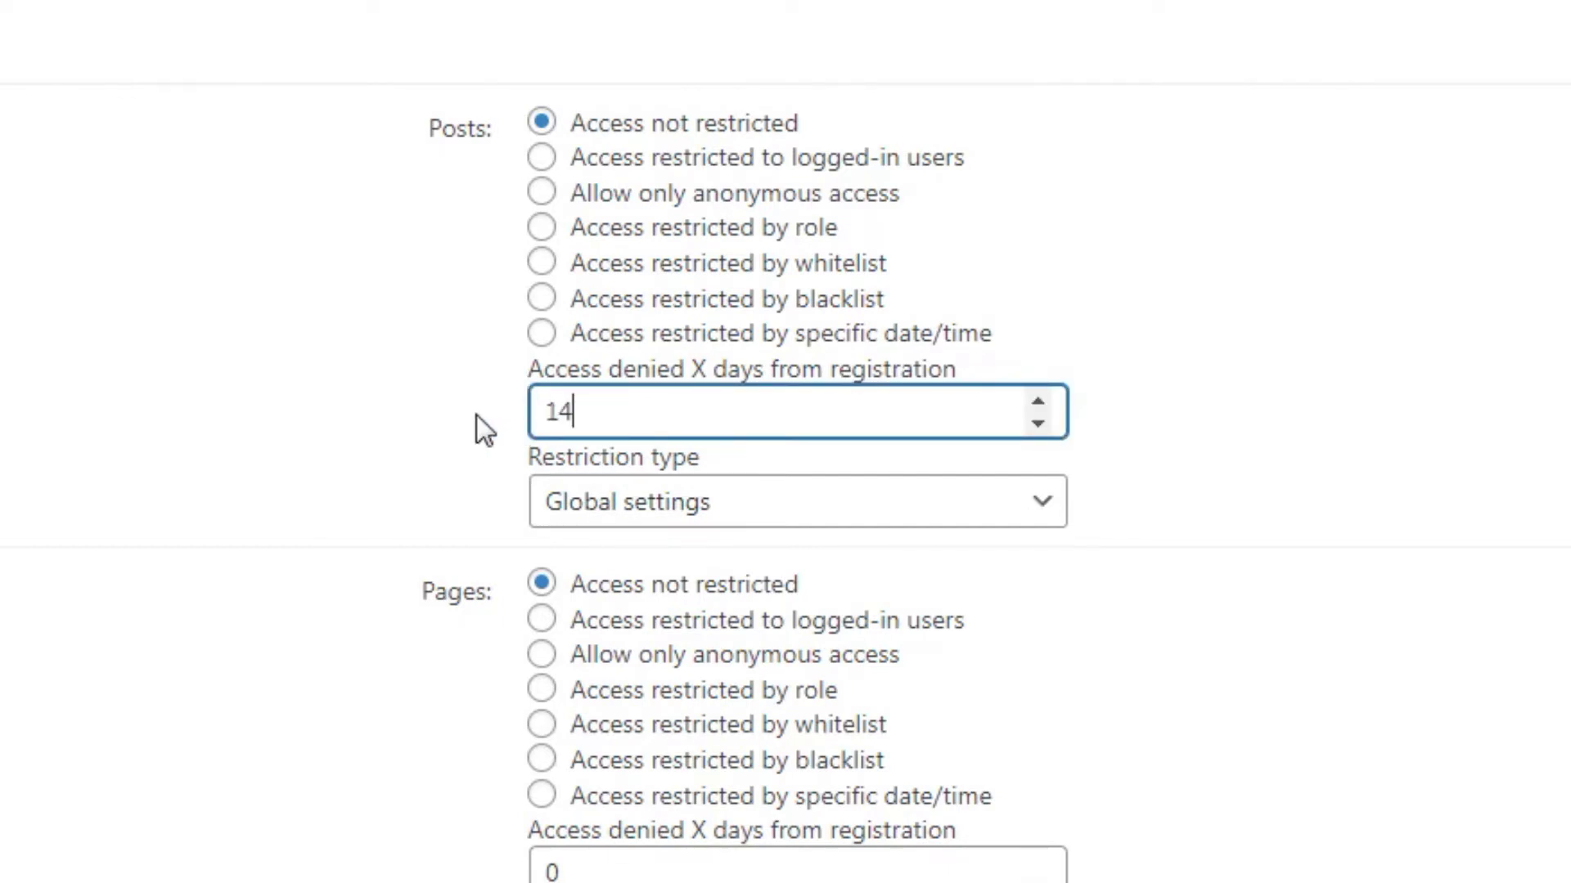
left_click(476, 414)
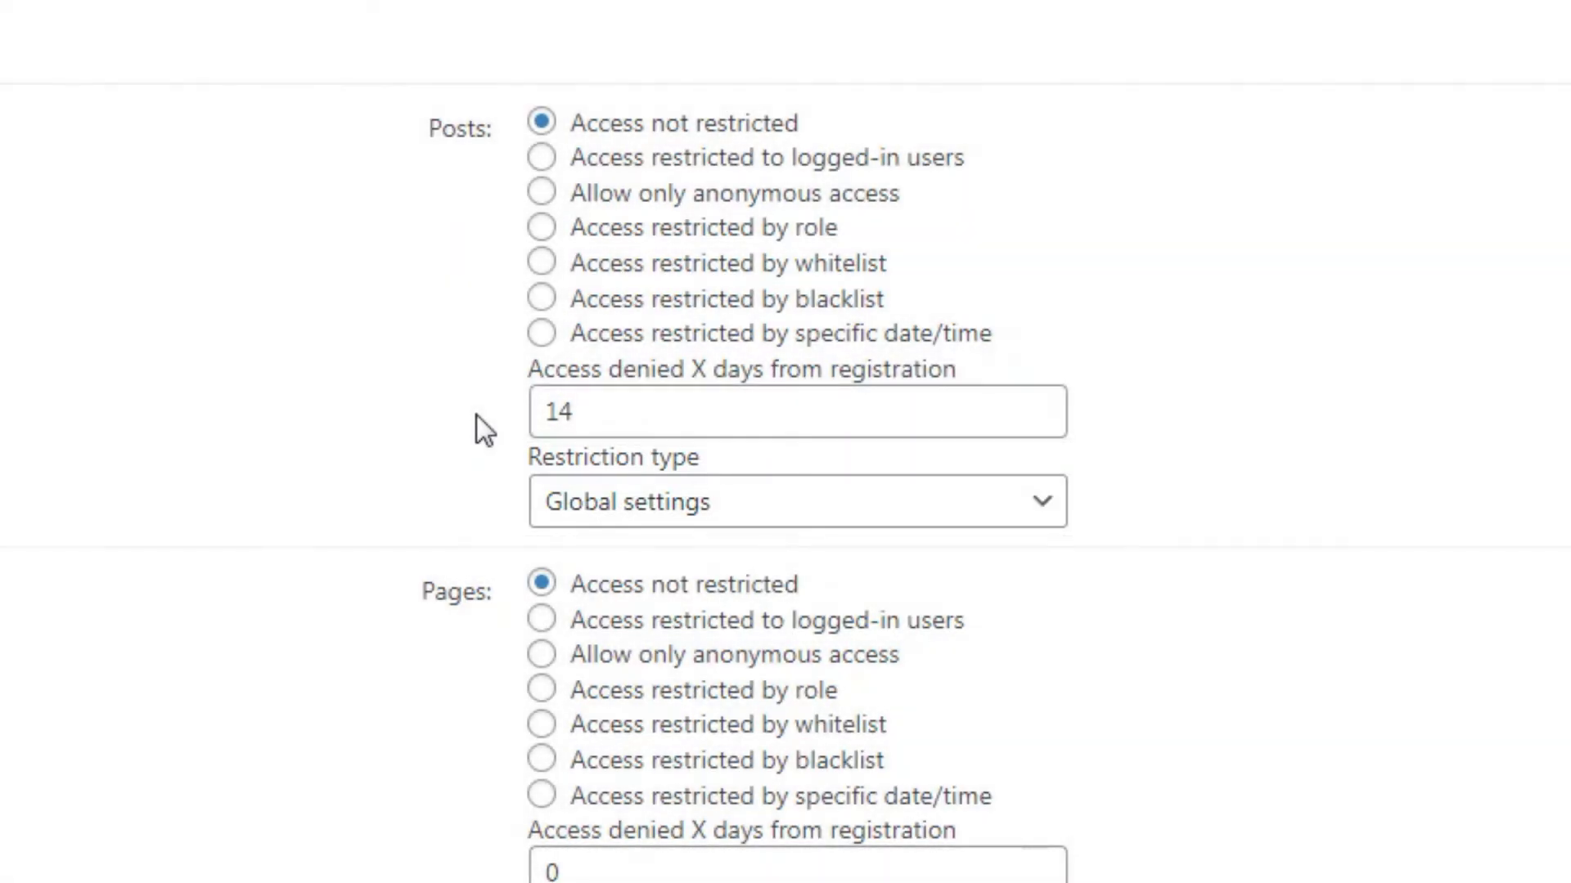
left_click(814, 499)
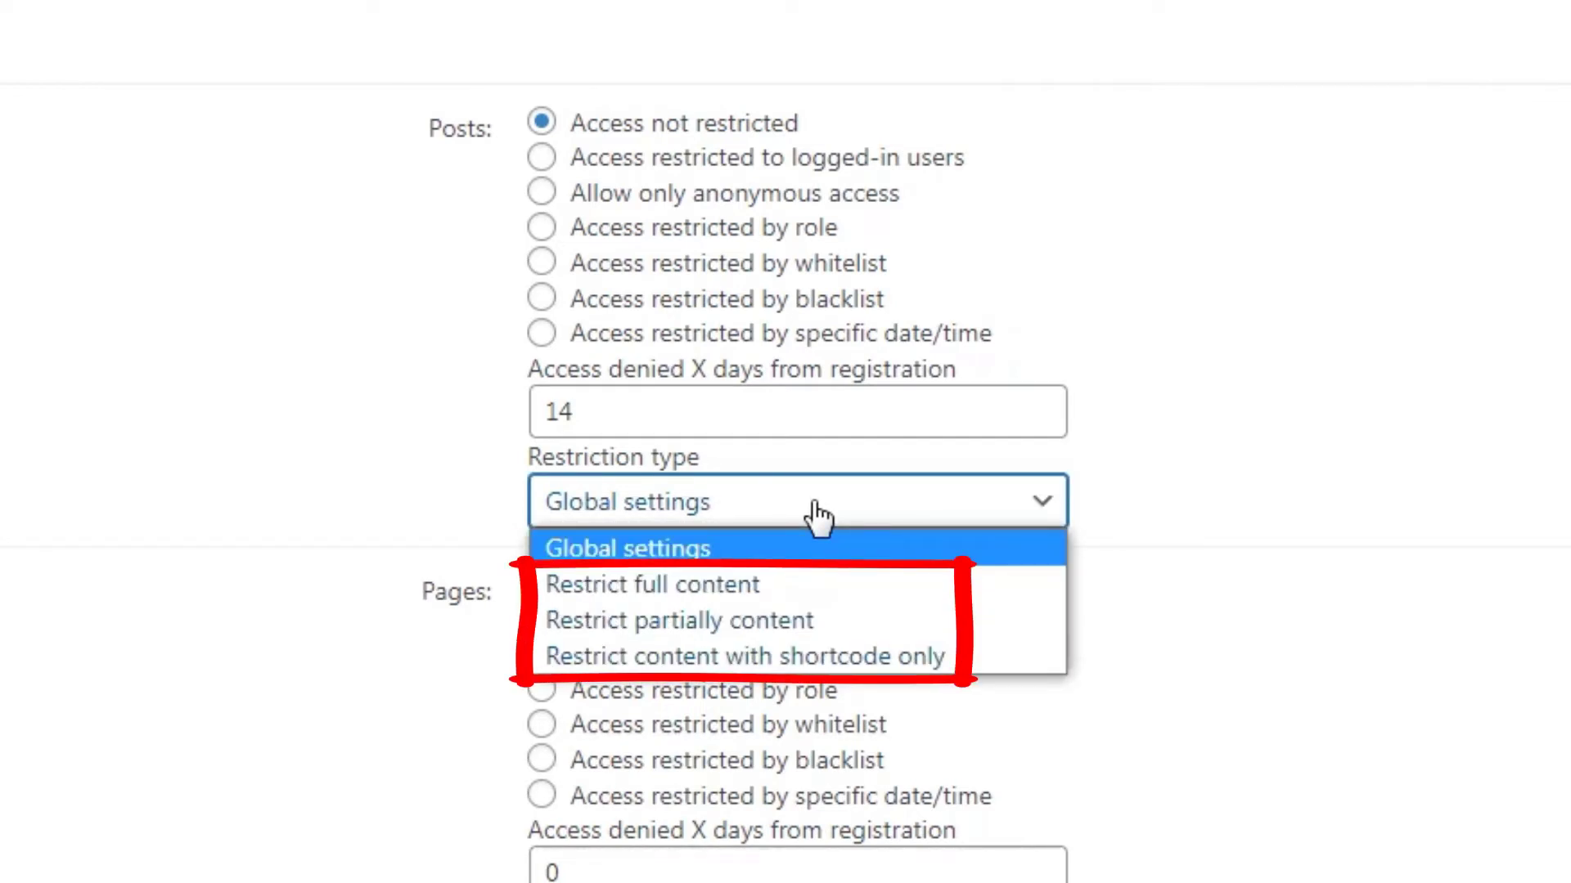
left_click(822, 546)
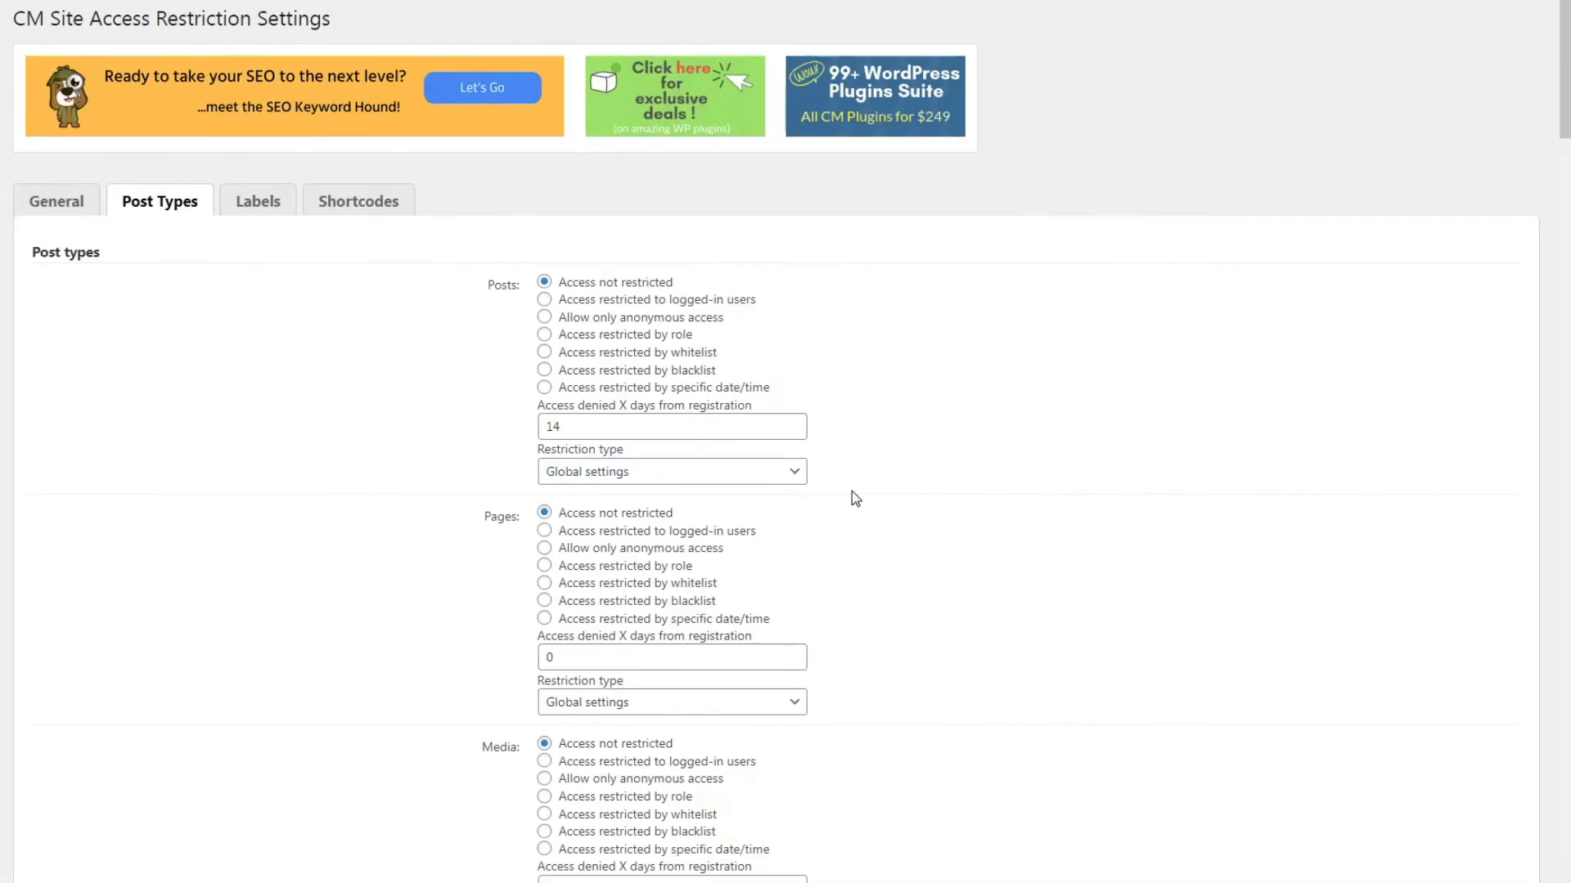
scroll(1444, 217, "down", 10)
scroll(786, 442, "down", 10)
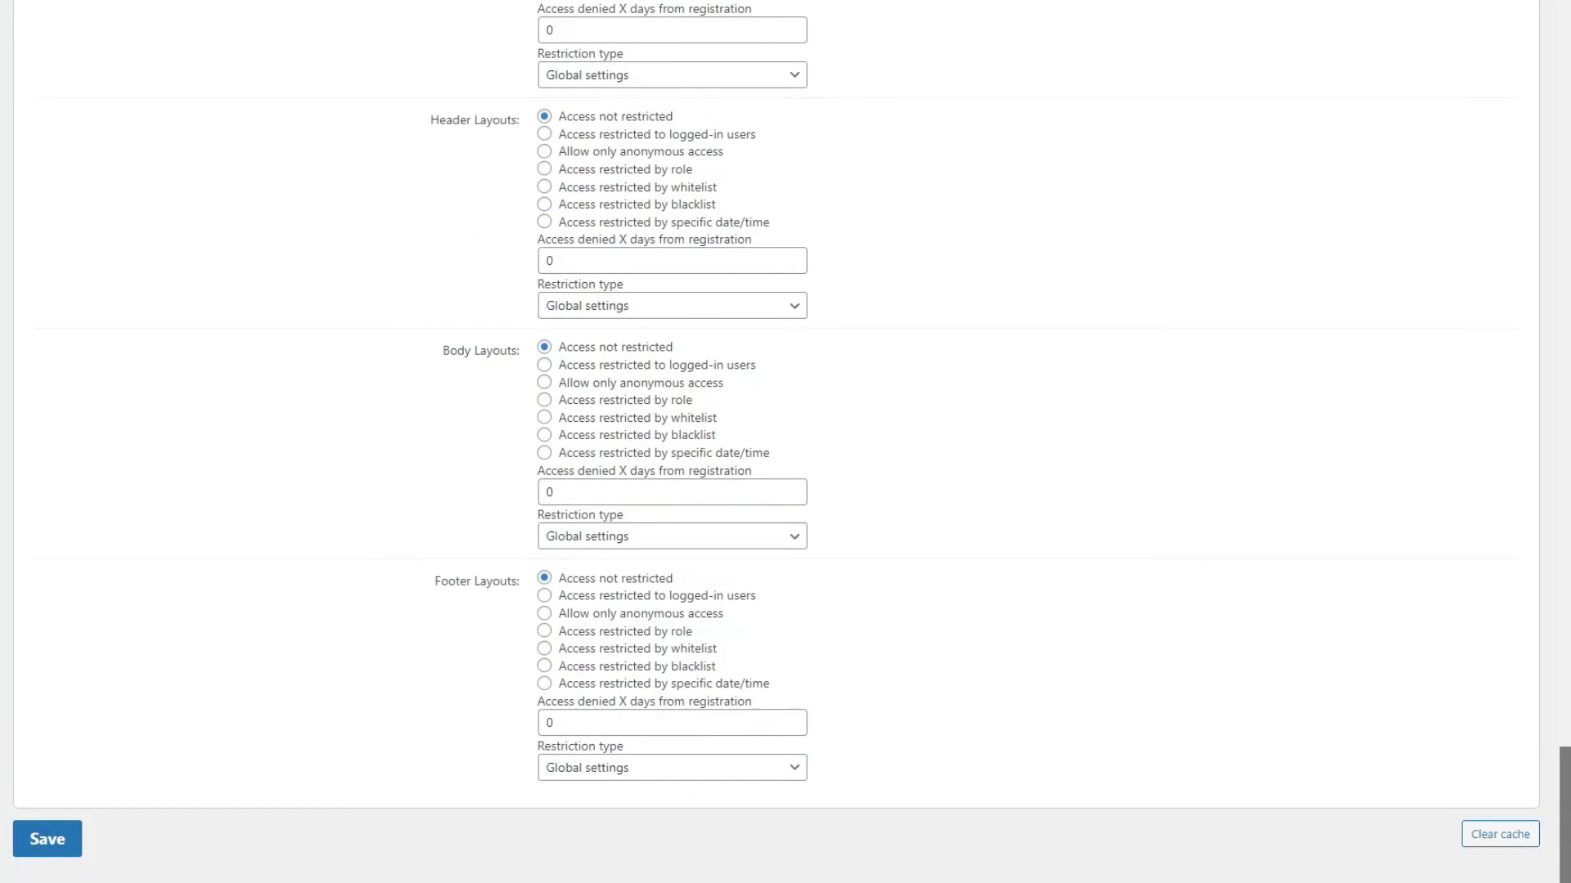
left_click(44, 836)
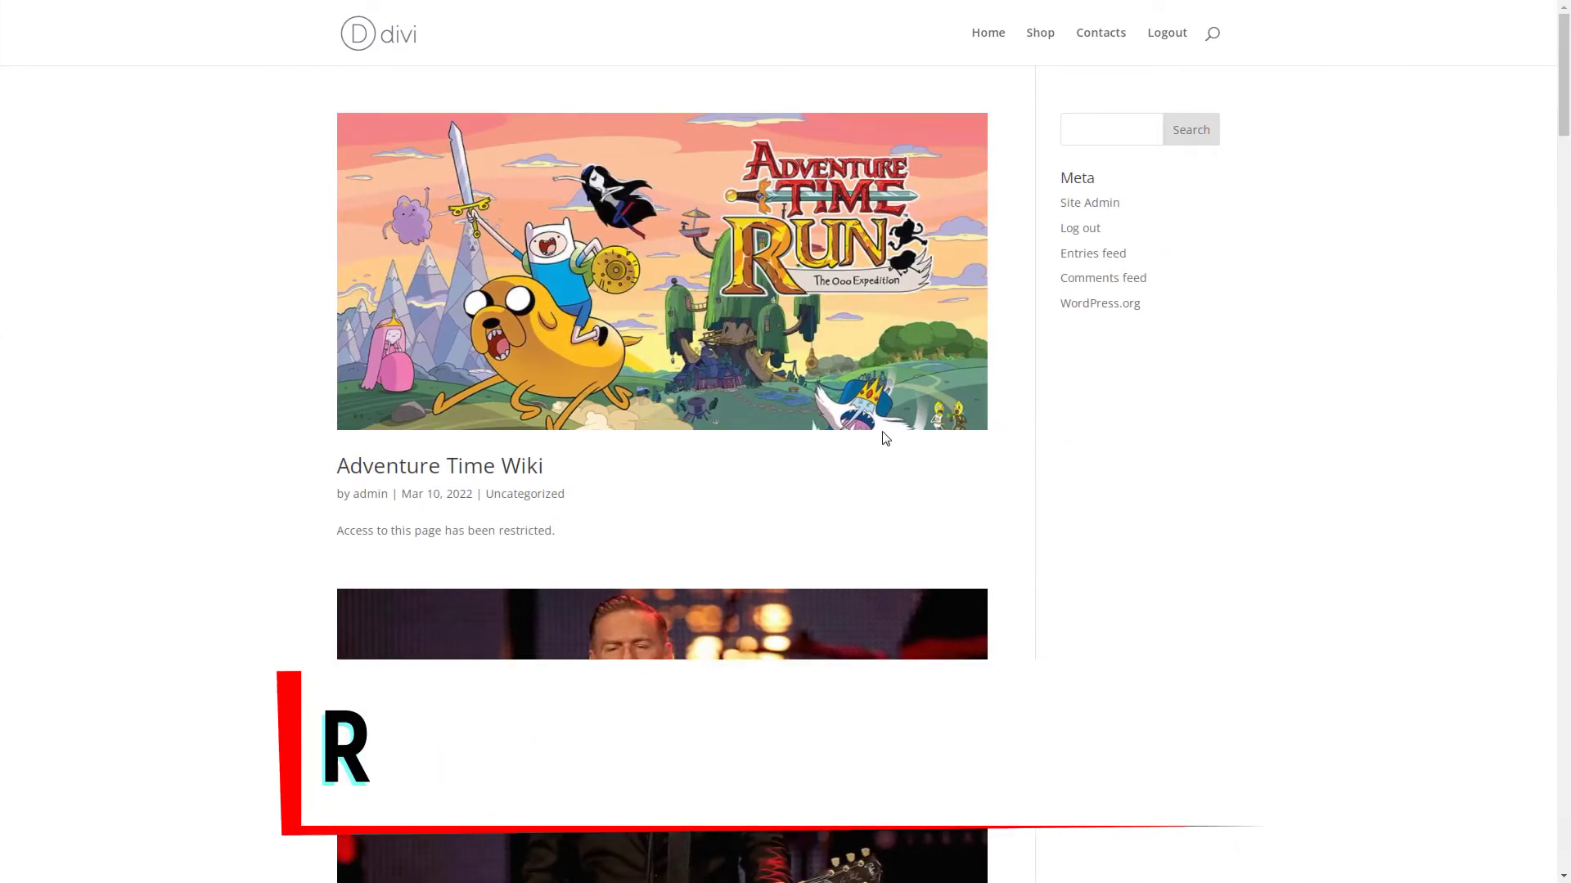
Confirm Adventure Time Wiki is temporarily denied on the site, then go to the All Posts list.
left_click(525, 472)
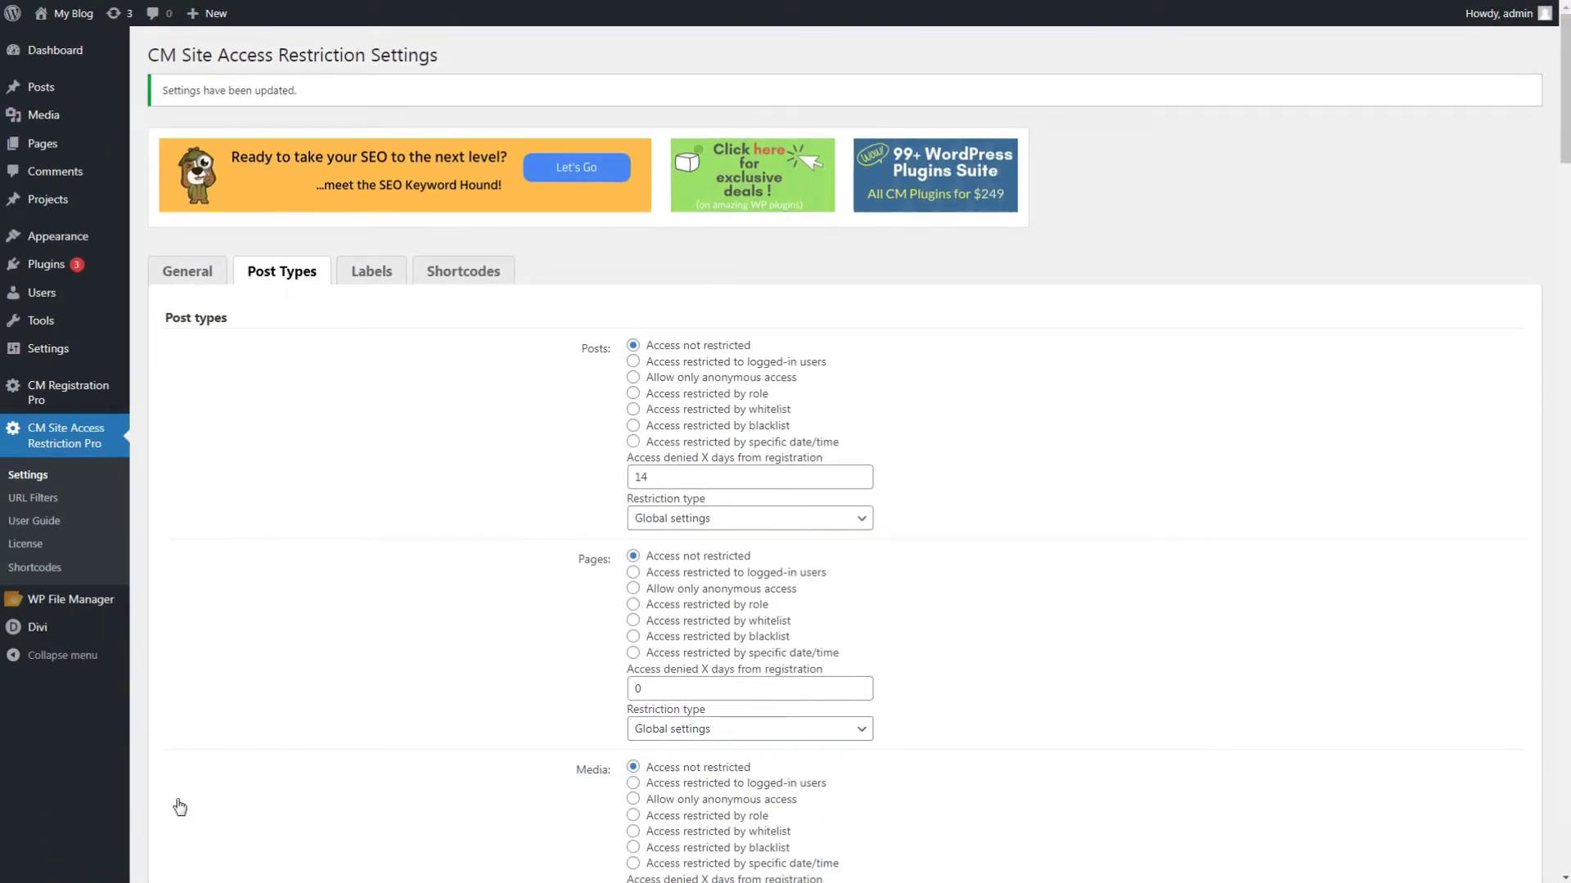
left_click(65, 95)
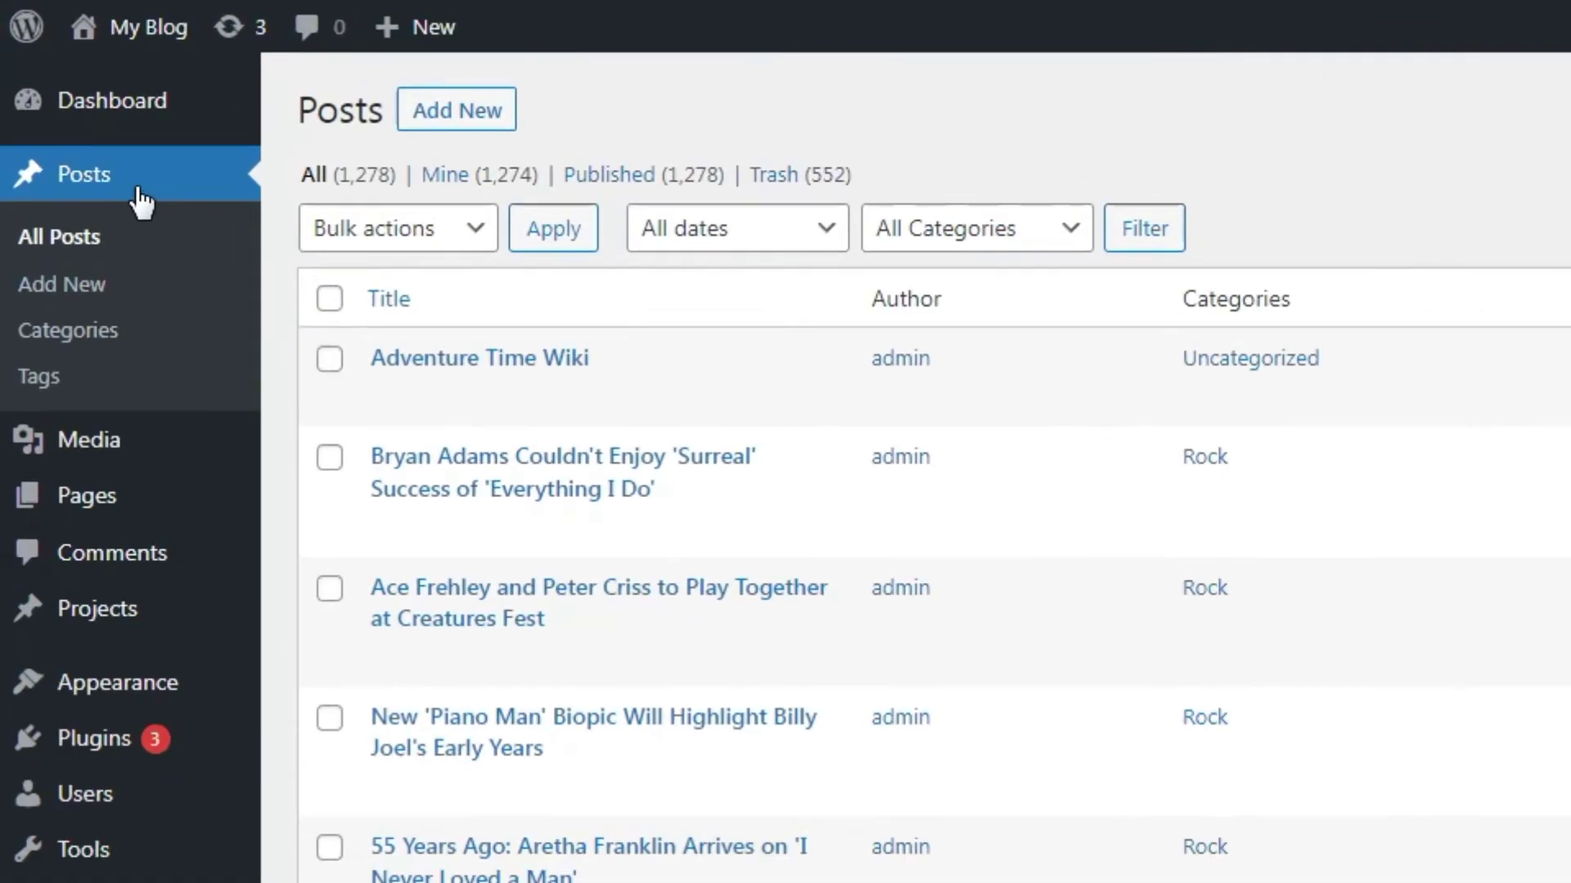
View the Adventure Time Wiki post from All Posts, then open it in the block editor.
mouse_move(400, 413)
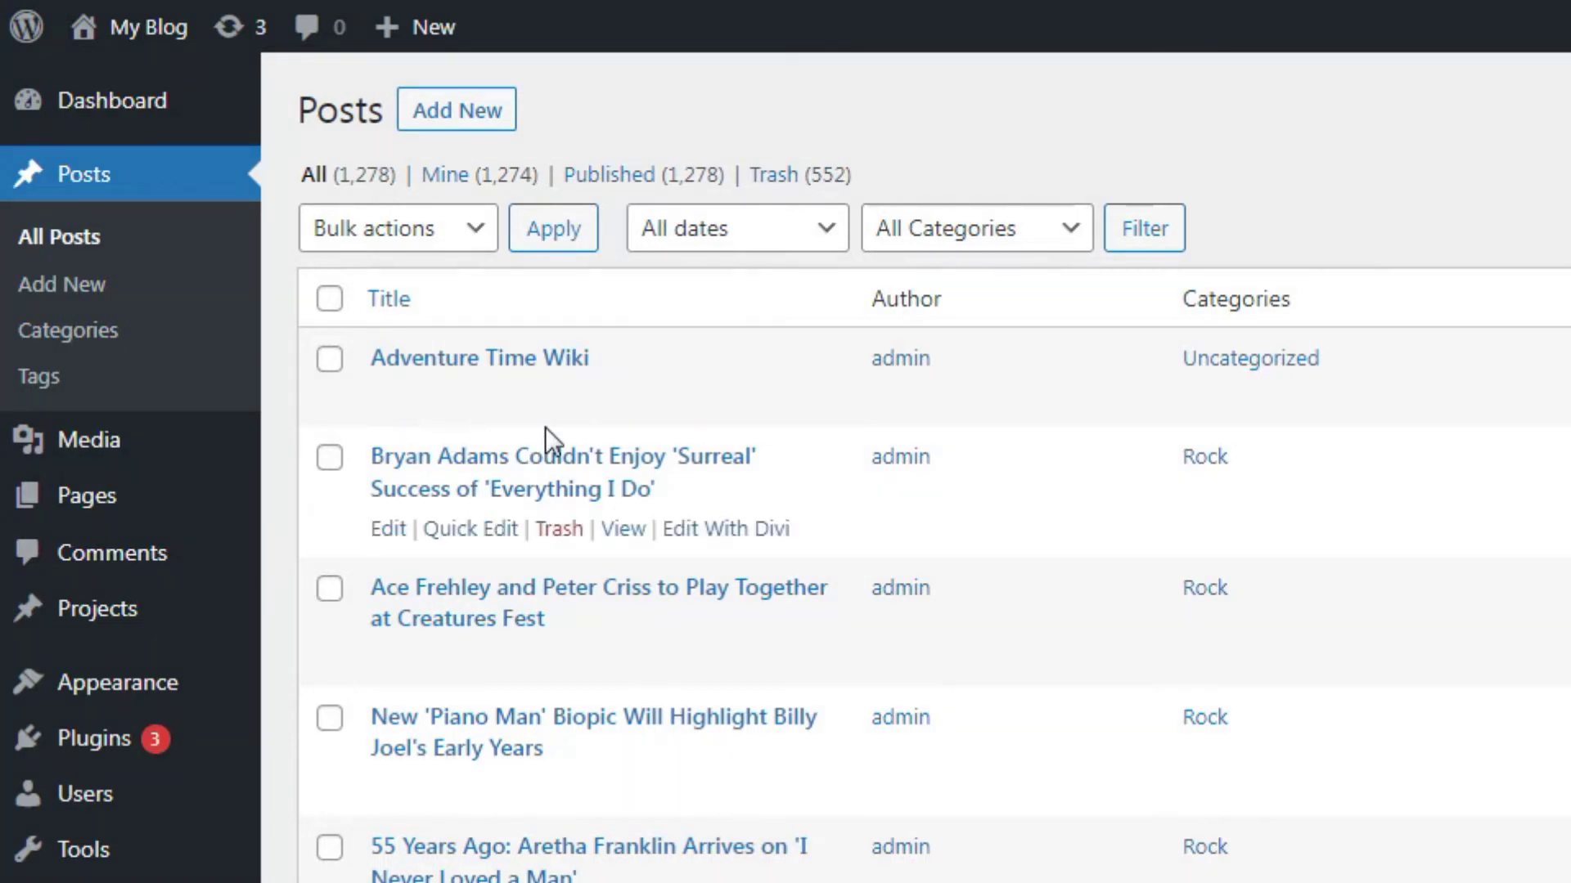
left_click(634, 409)
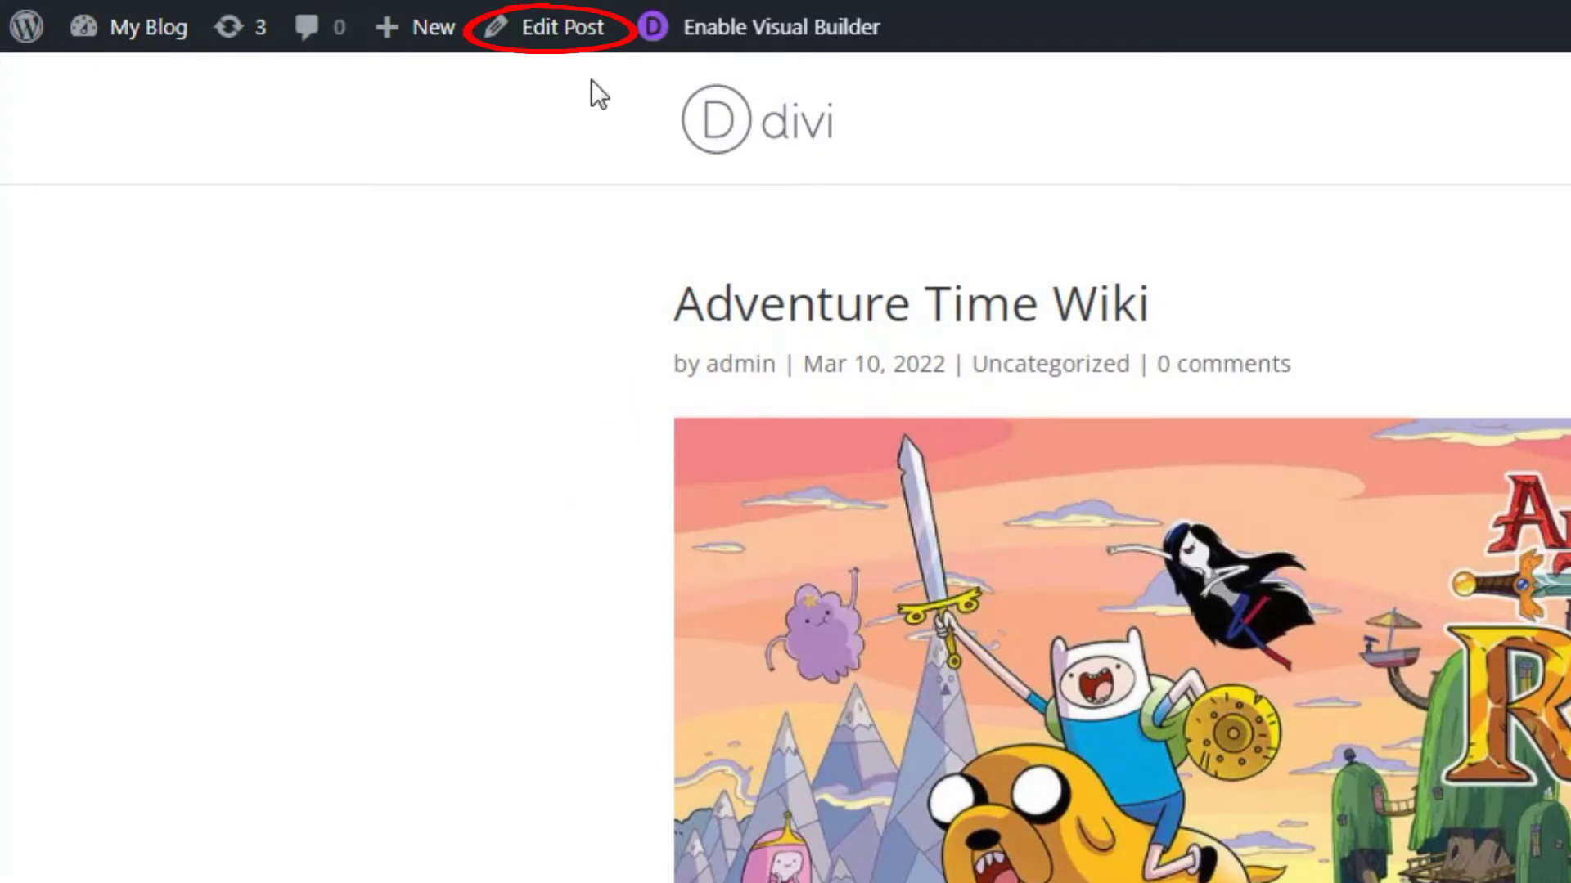
left_click(565, 29)
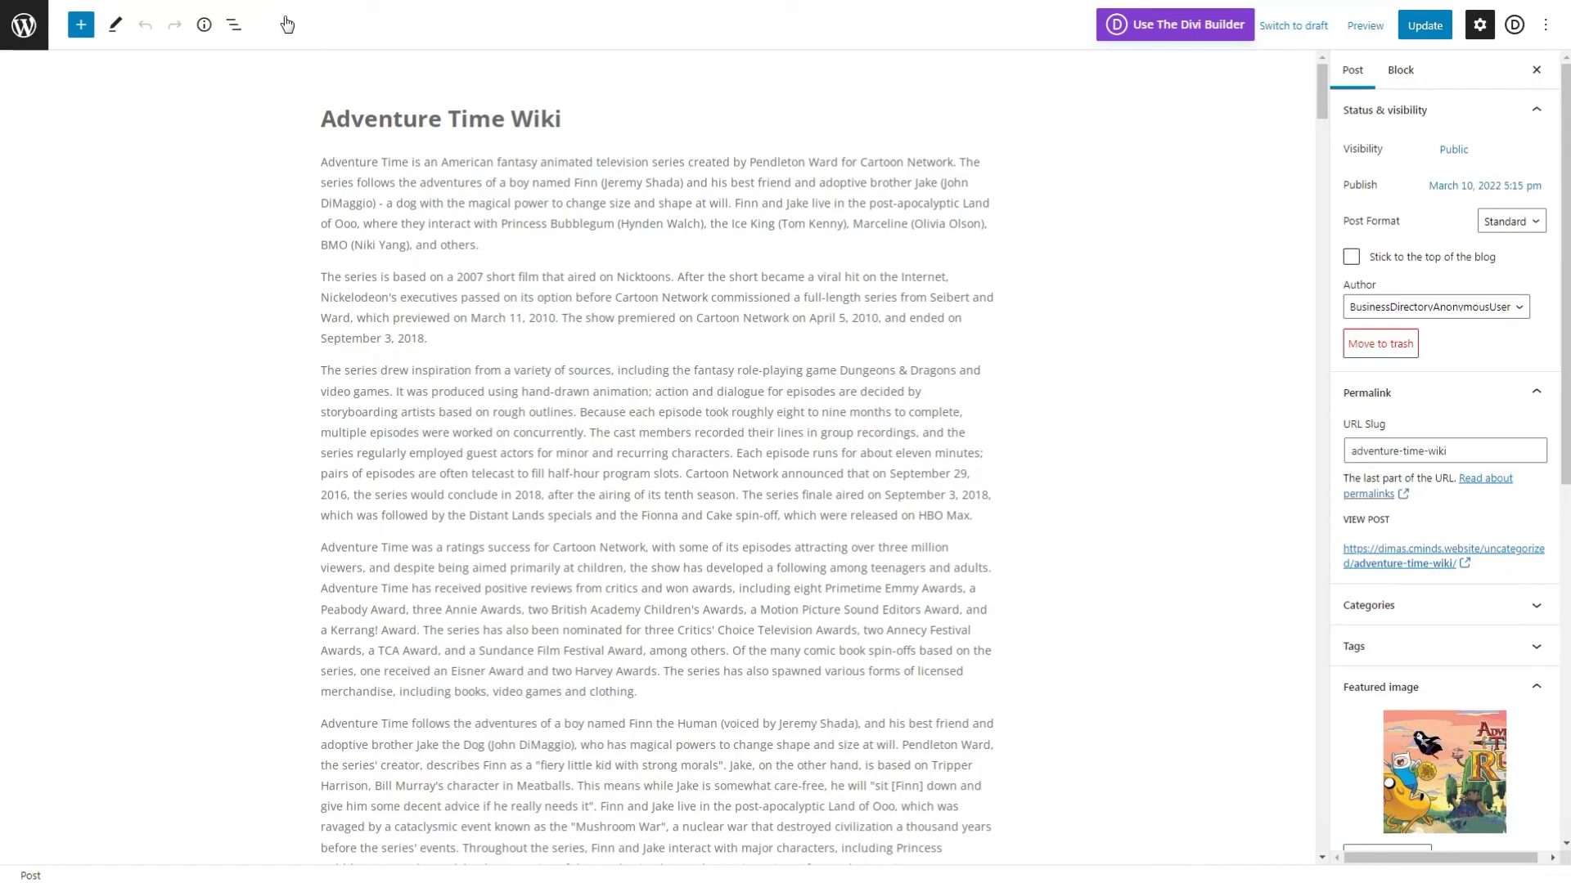
Change the post's Access denied days from 14 to 21 and choose Restrict partially content.
scroll(1444, 458, "down", 9)
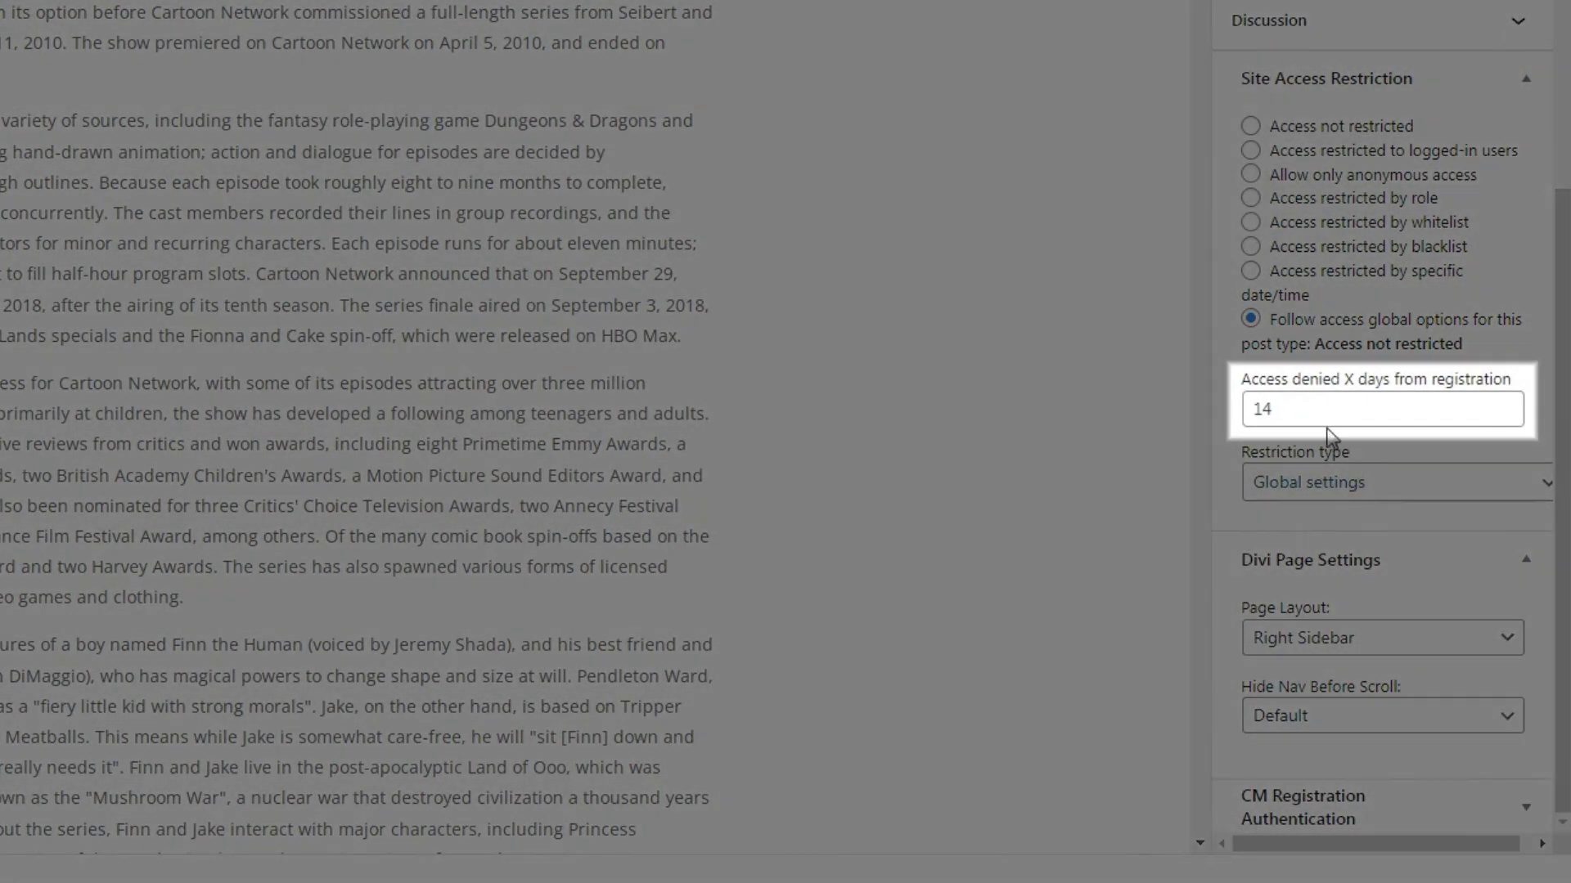
double_click(1326, 424)
type("21")
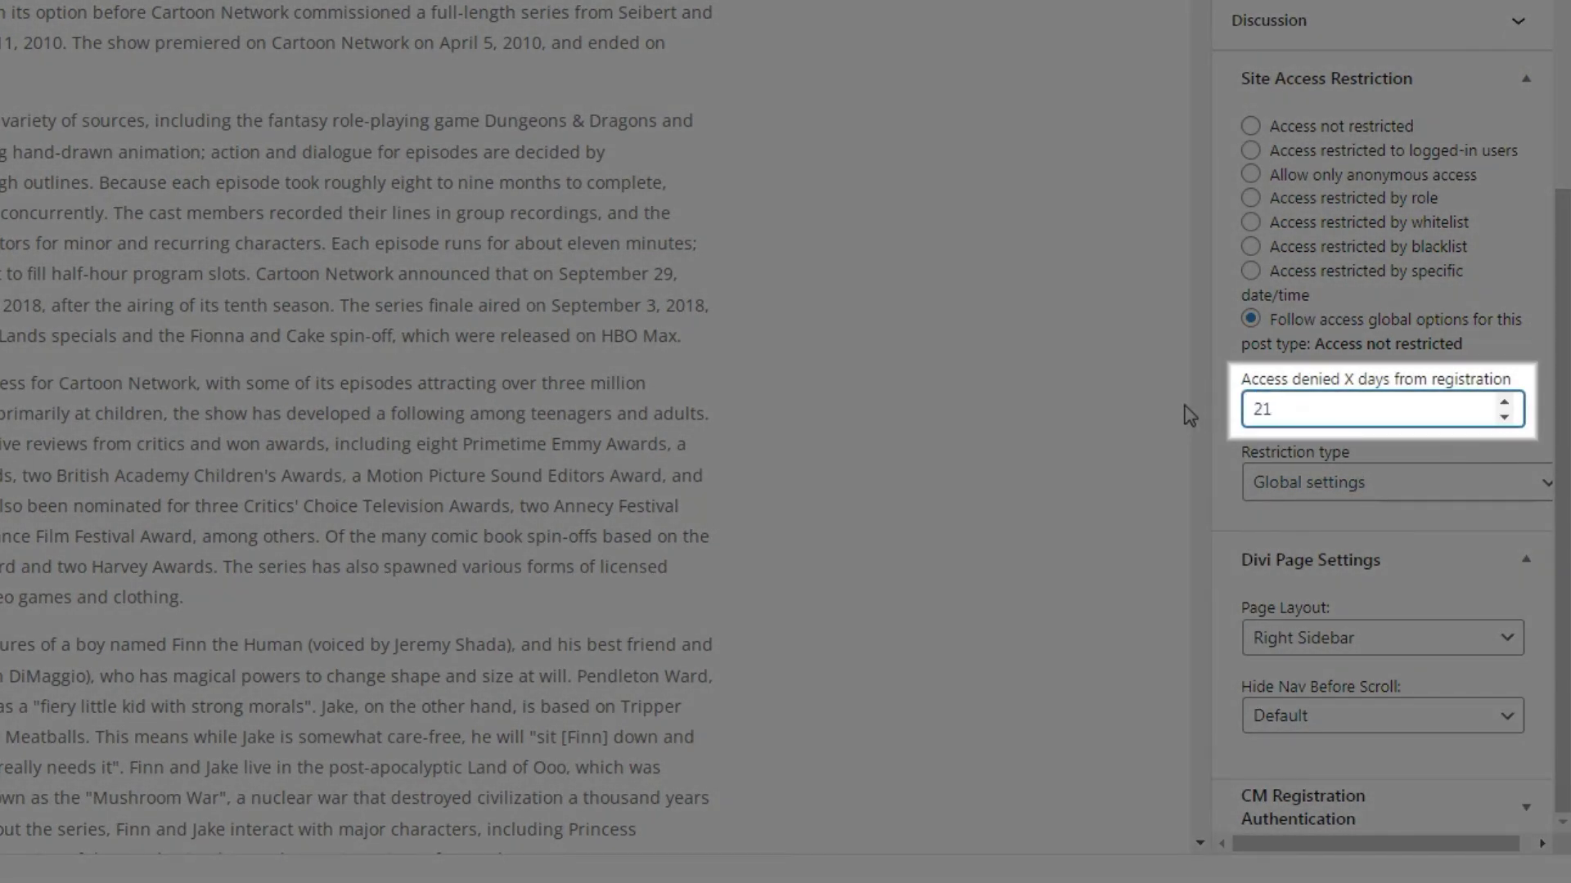
left_click(1227, 424)
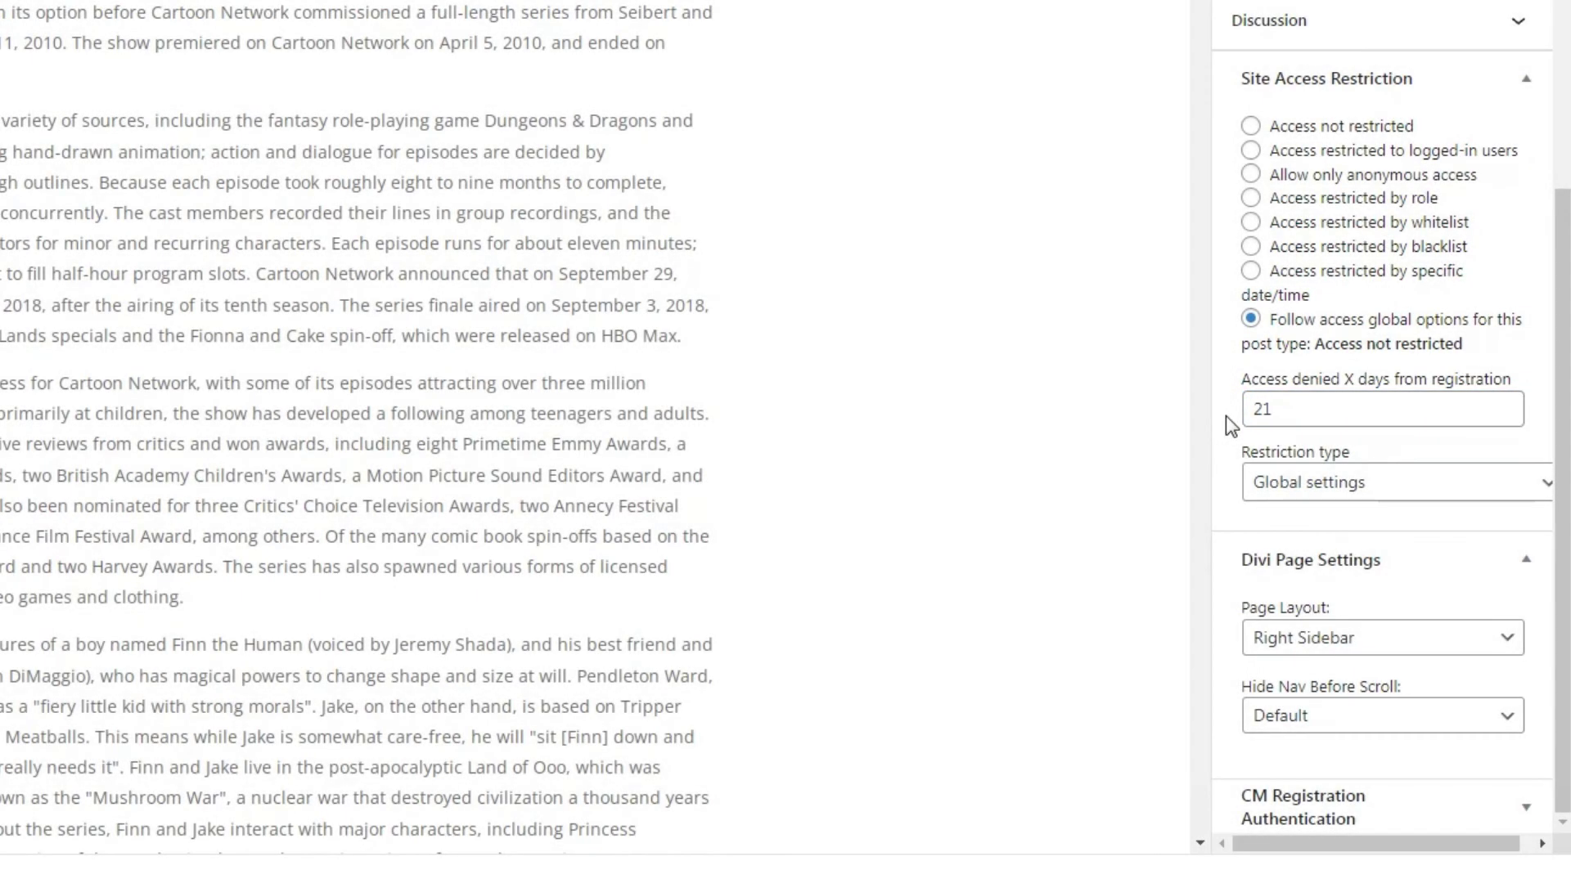
left_click(1397, 487)
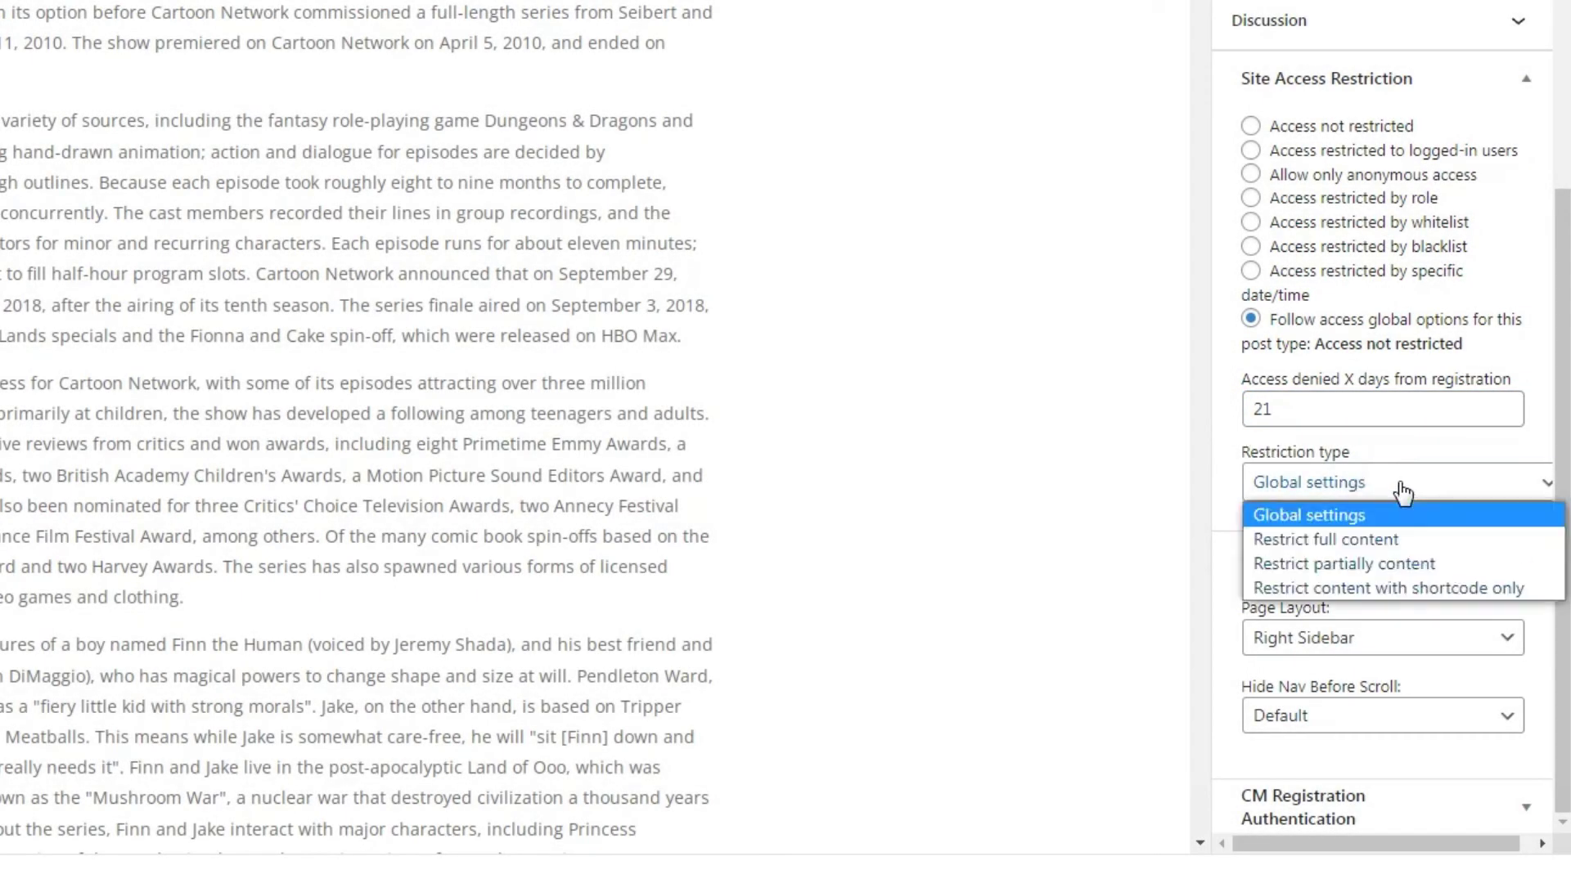
left_click(1406, 561)
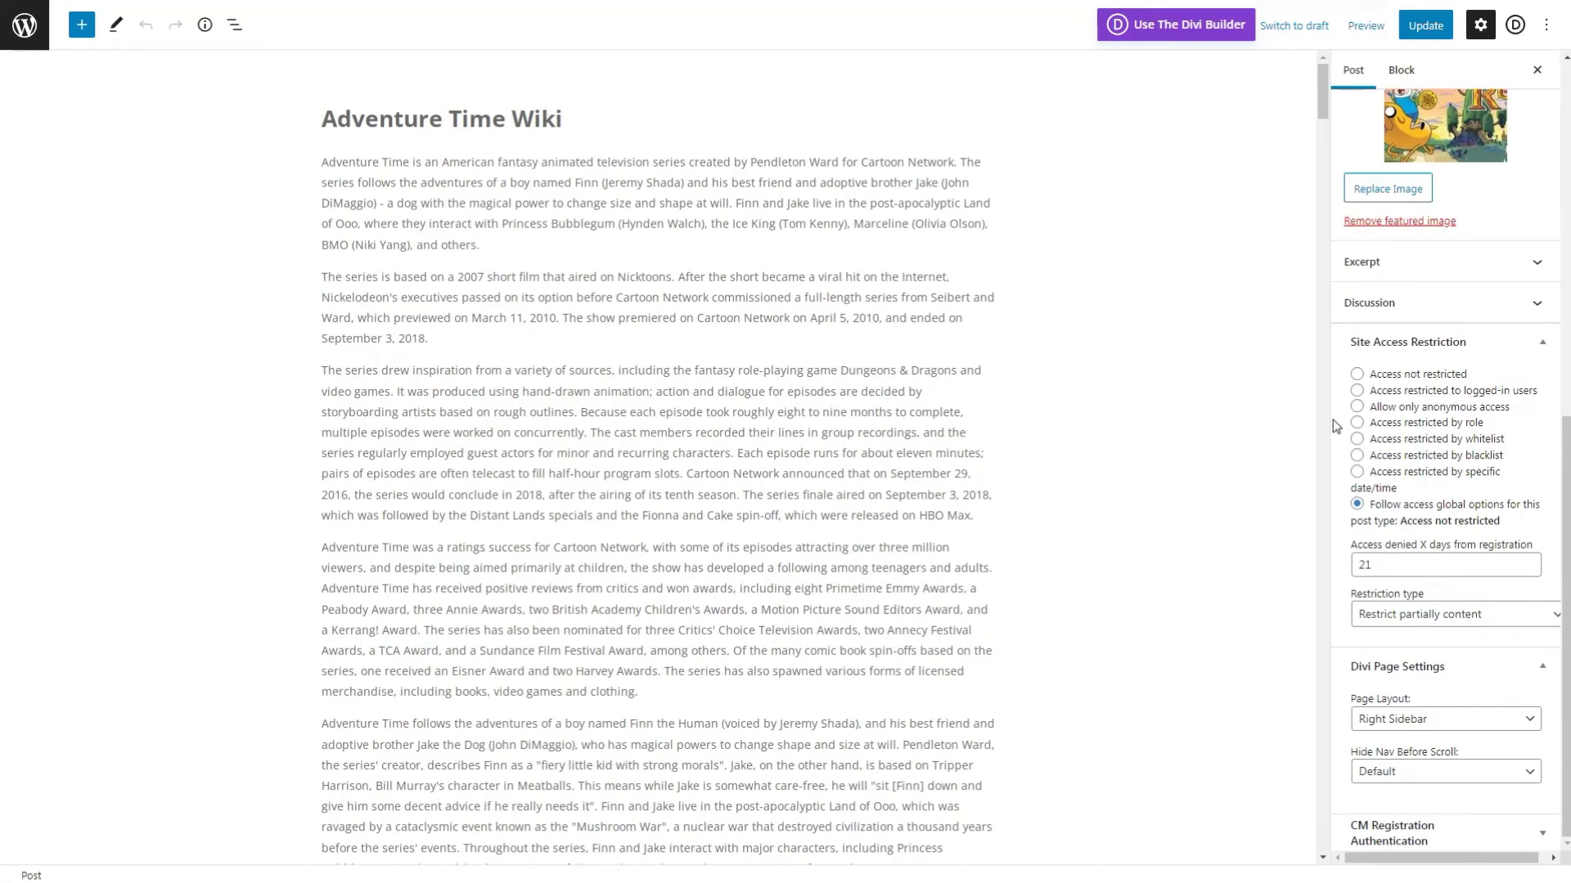
Update the Adventure Time Wiki post, check it on the front end, and return to the admin Posts list.
left_click(1420, 26)
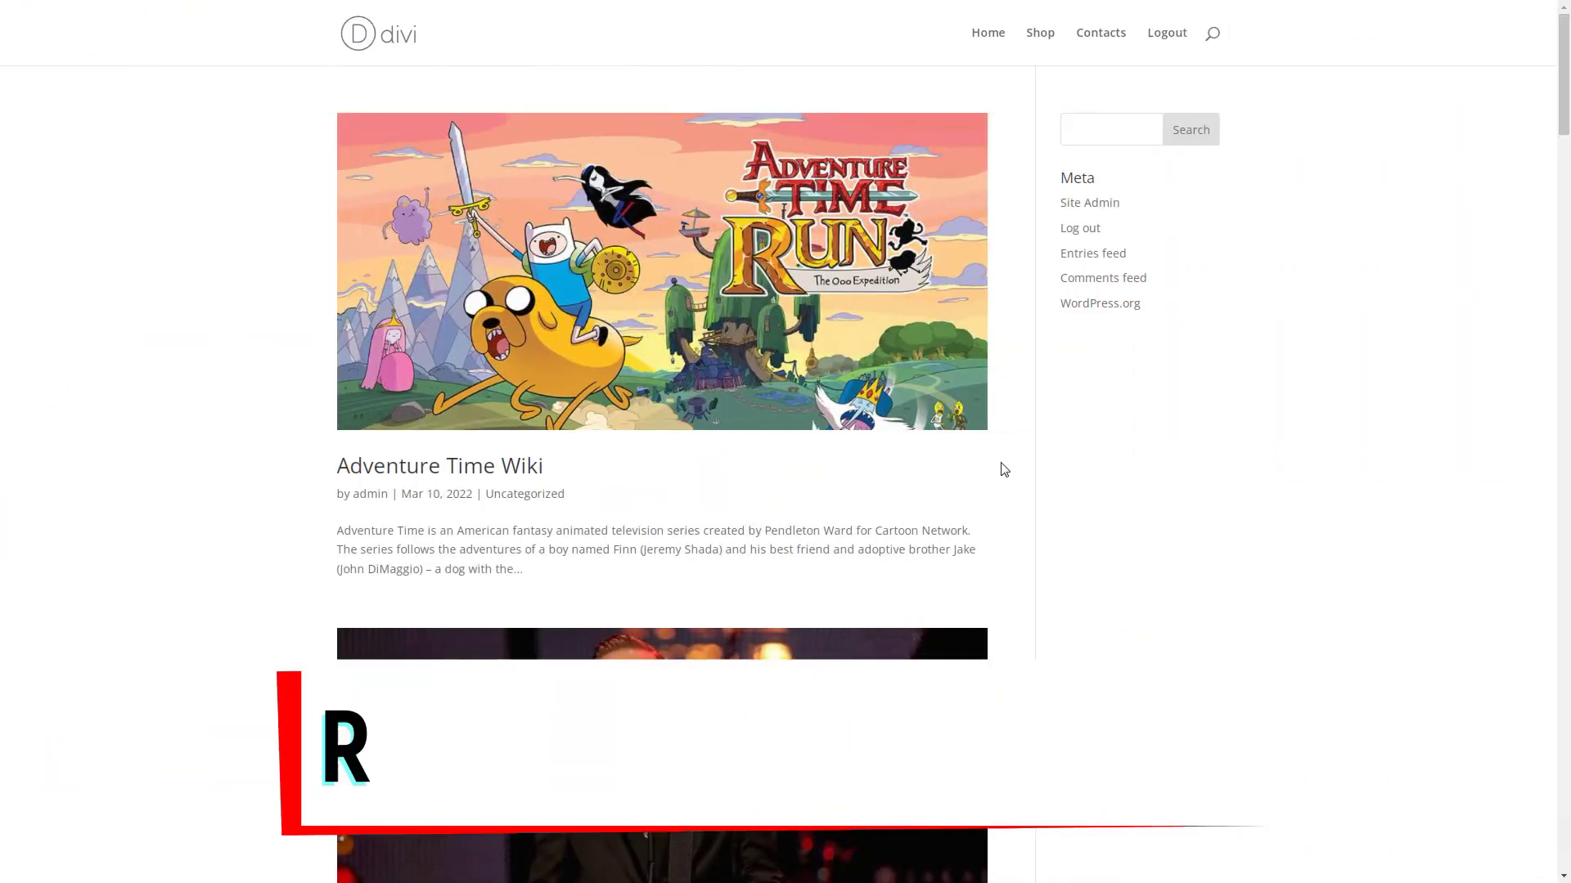
left_click(520, 470)
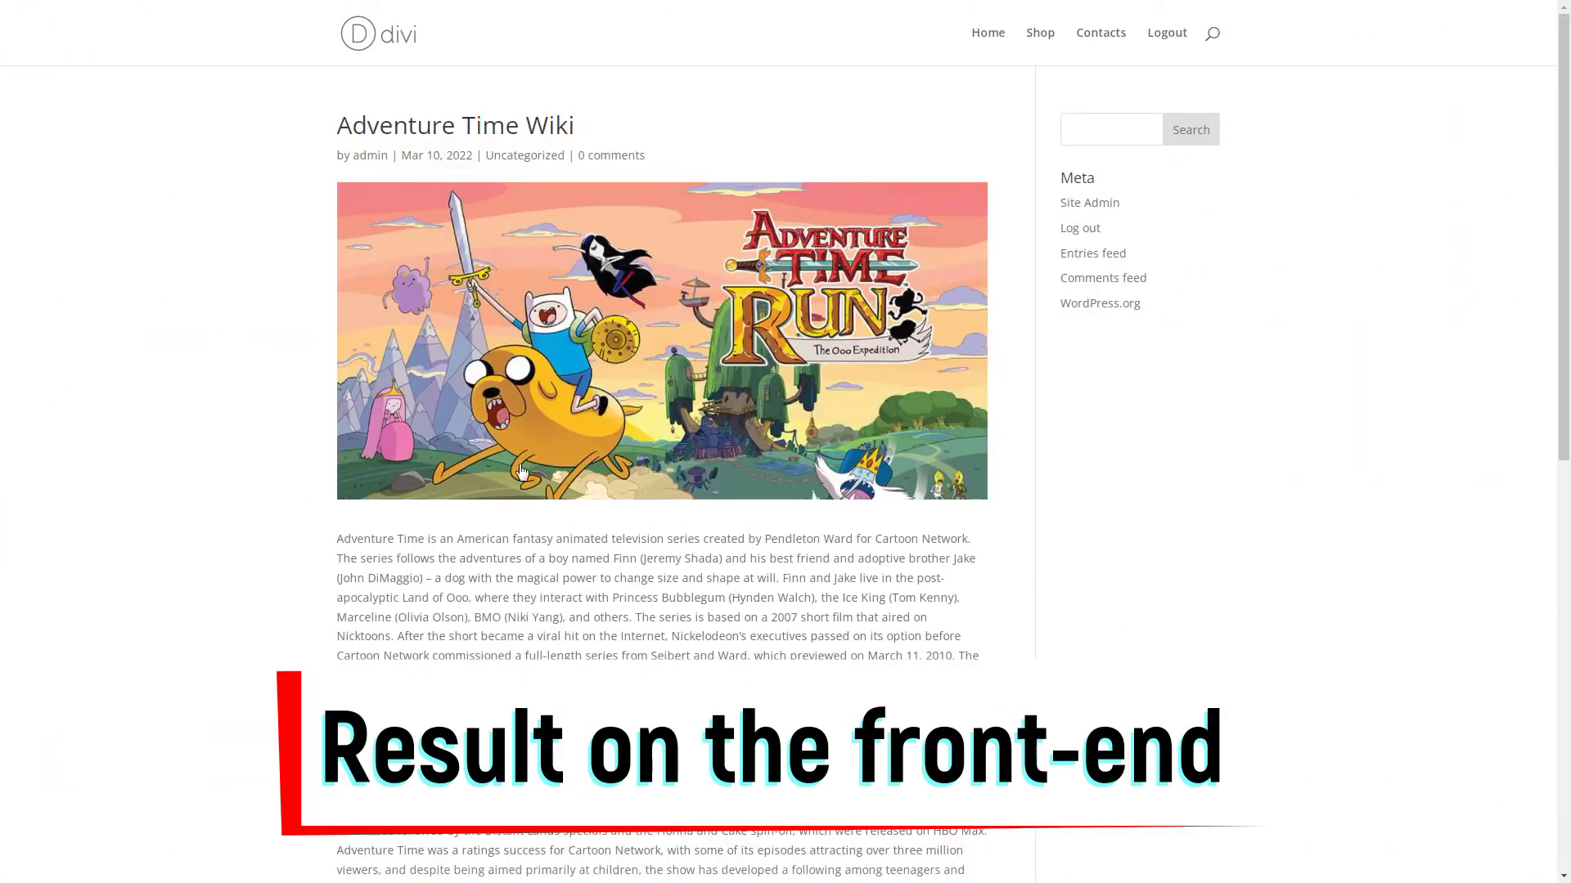
scroll(808, 570, "down", 3)
scroll(808, 570, "down", 7)
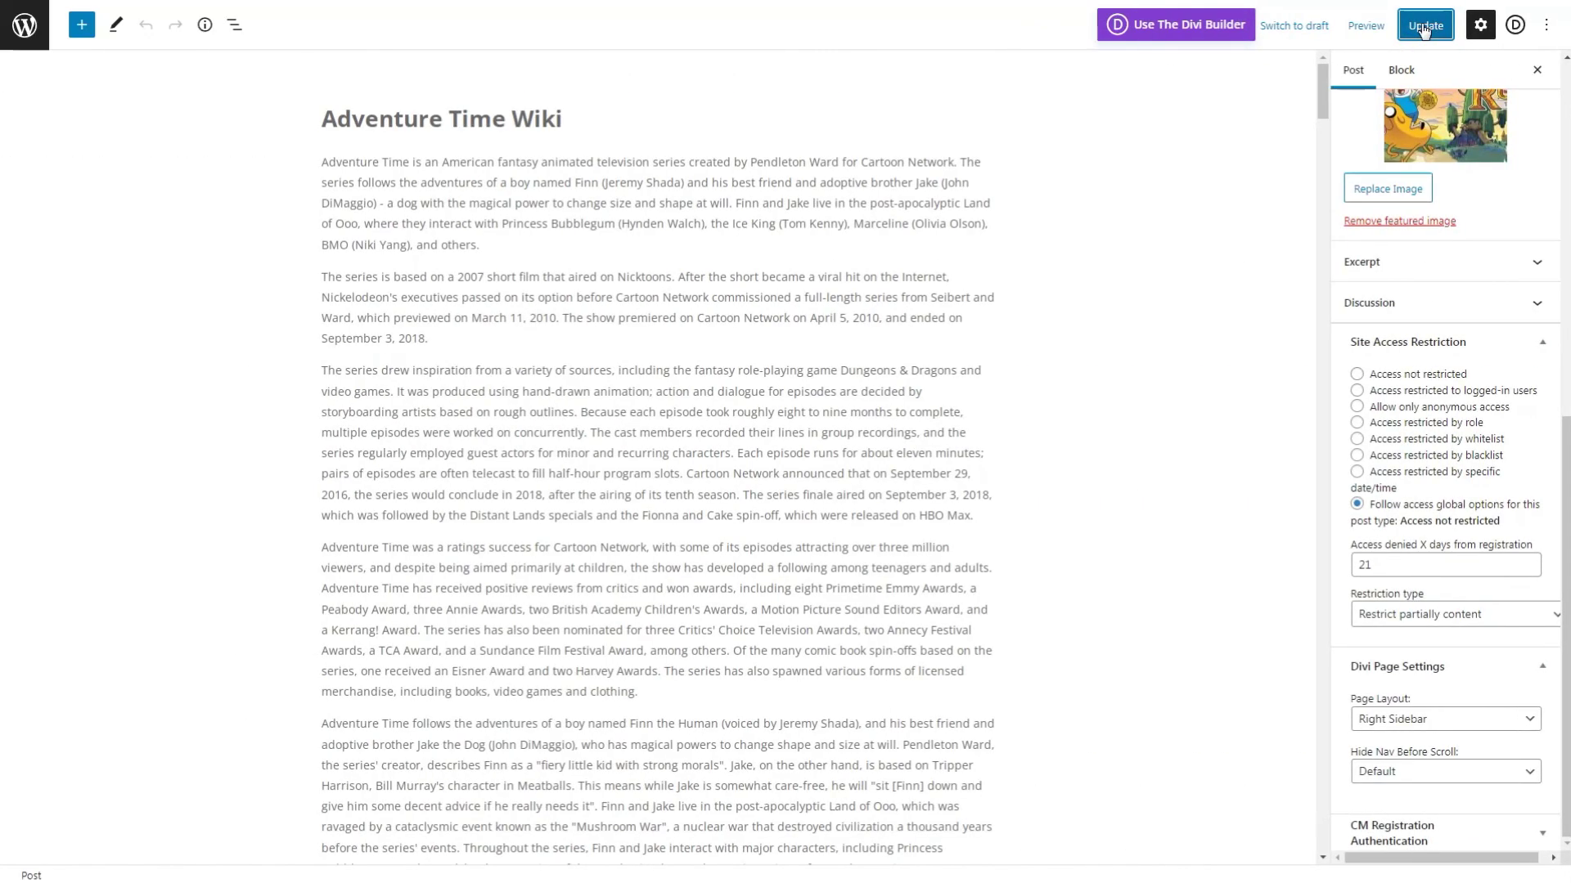
left_click(29, 37)
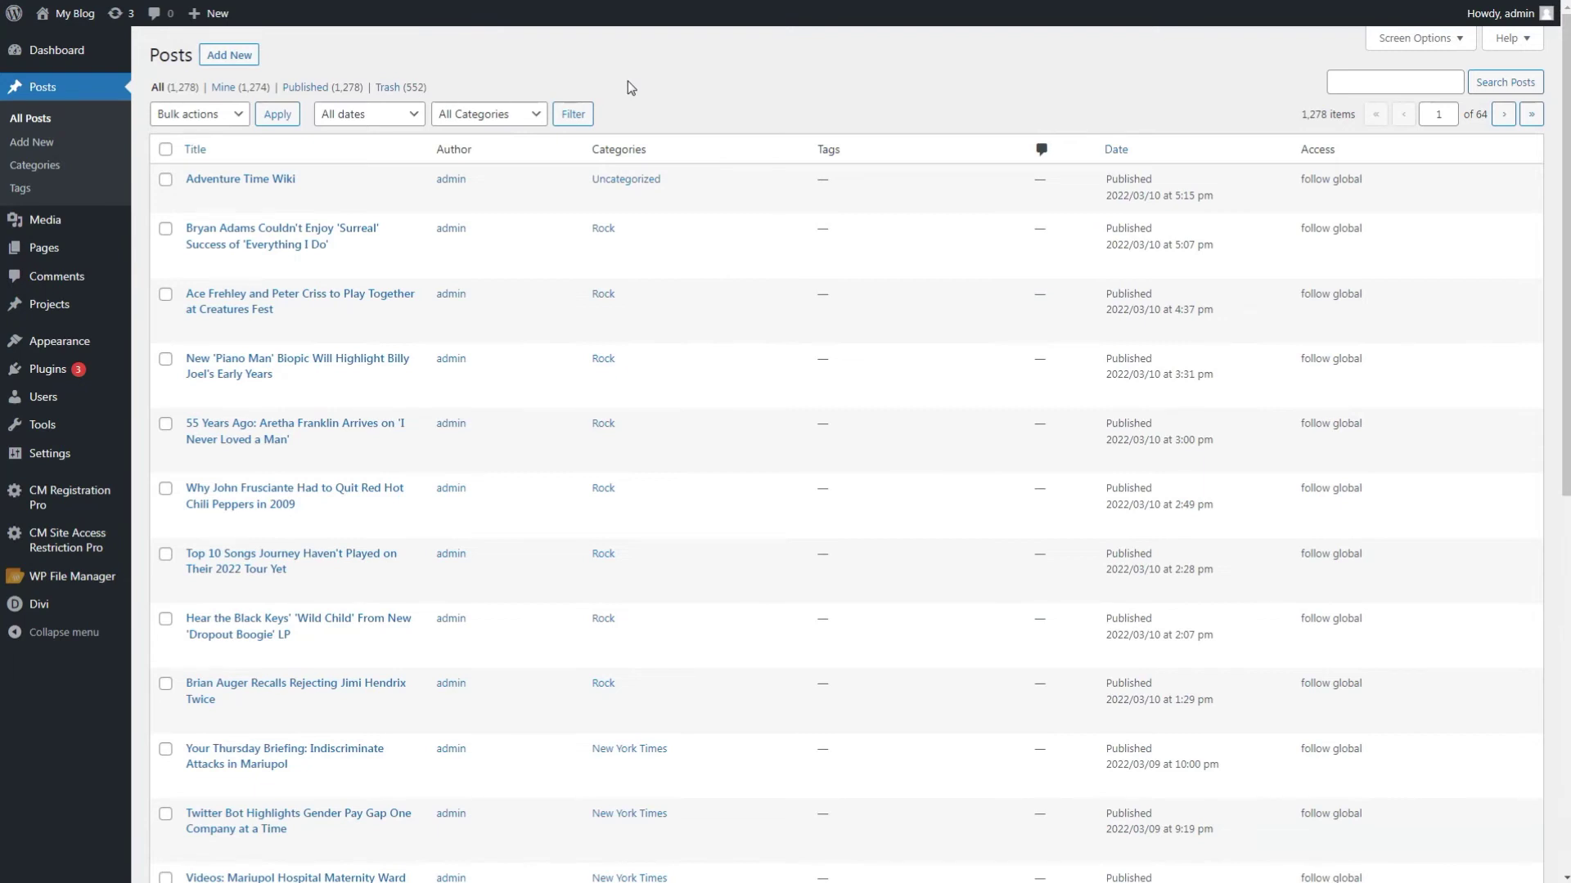
Set a custom permalink structure of /%category%/%postname%/ and save the change.
mouse_move(131, 463)
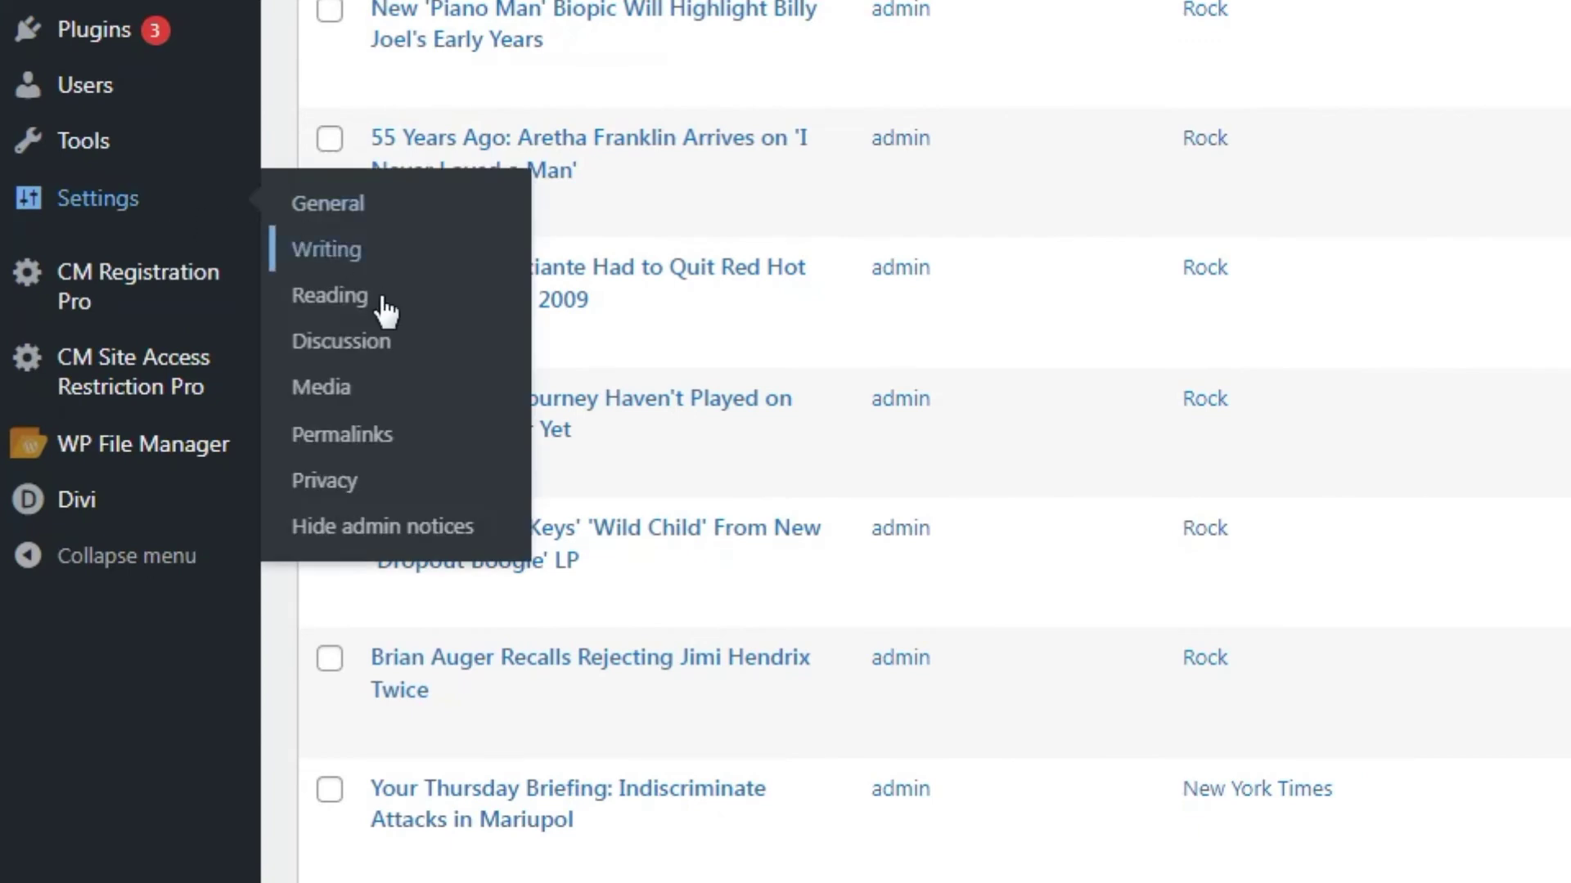
left_click(413, 440)
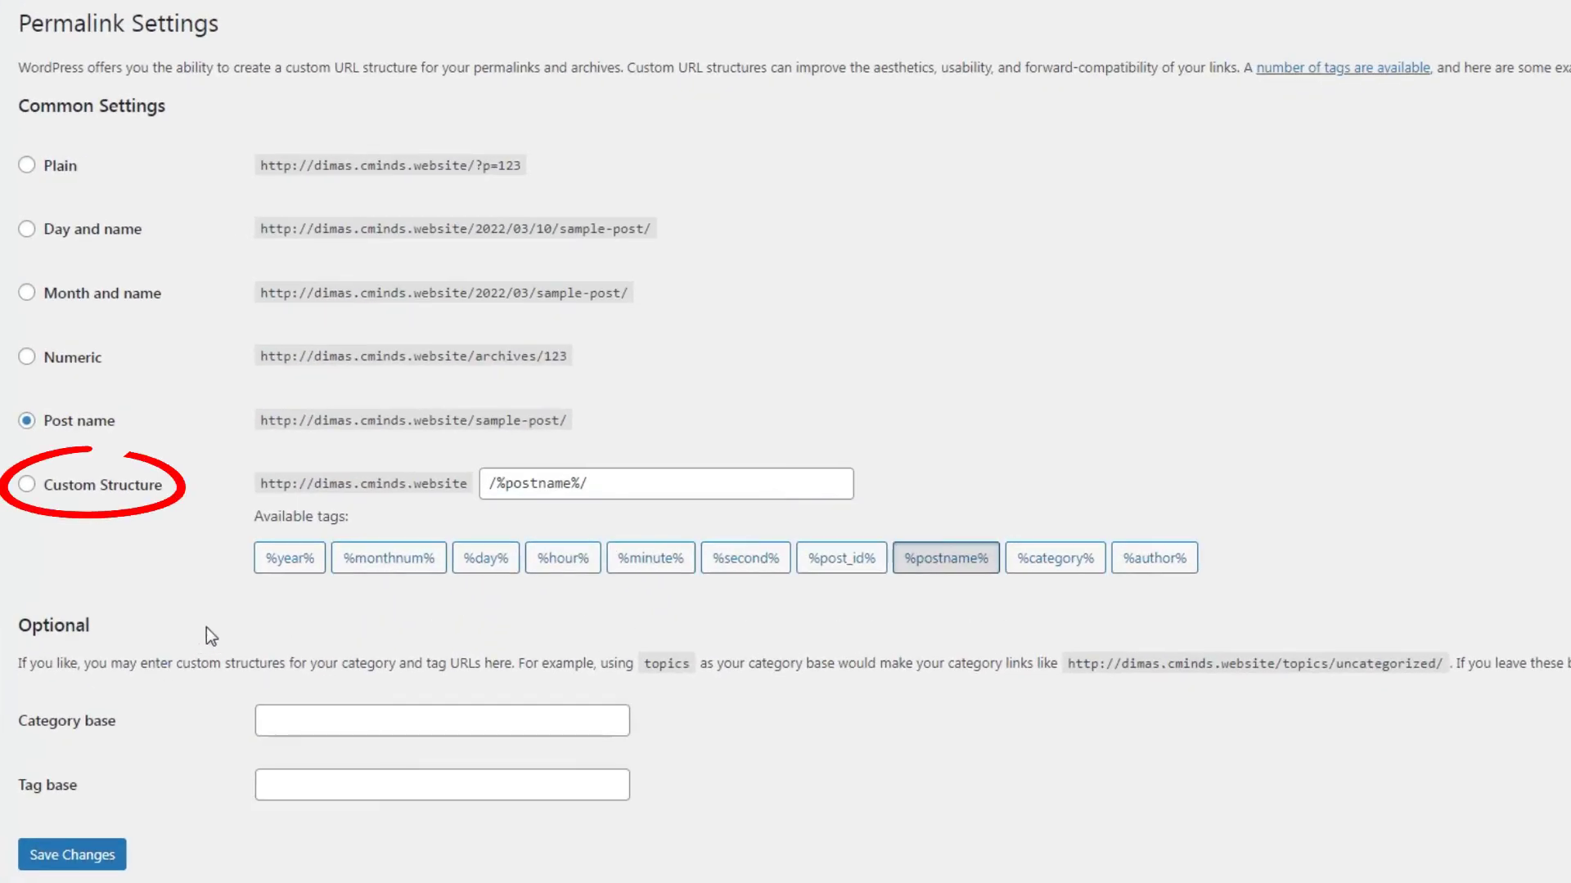
left_click(74, 488)
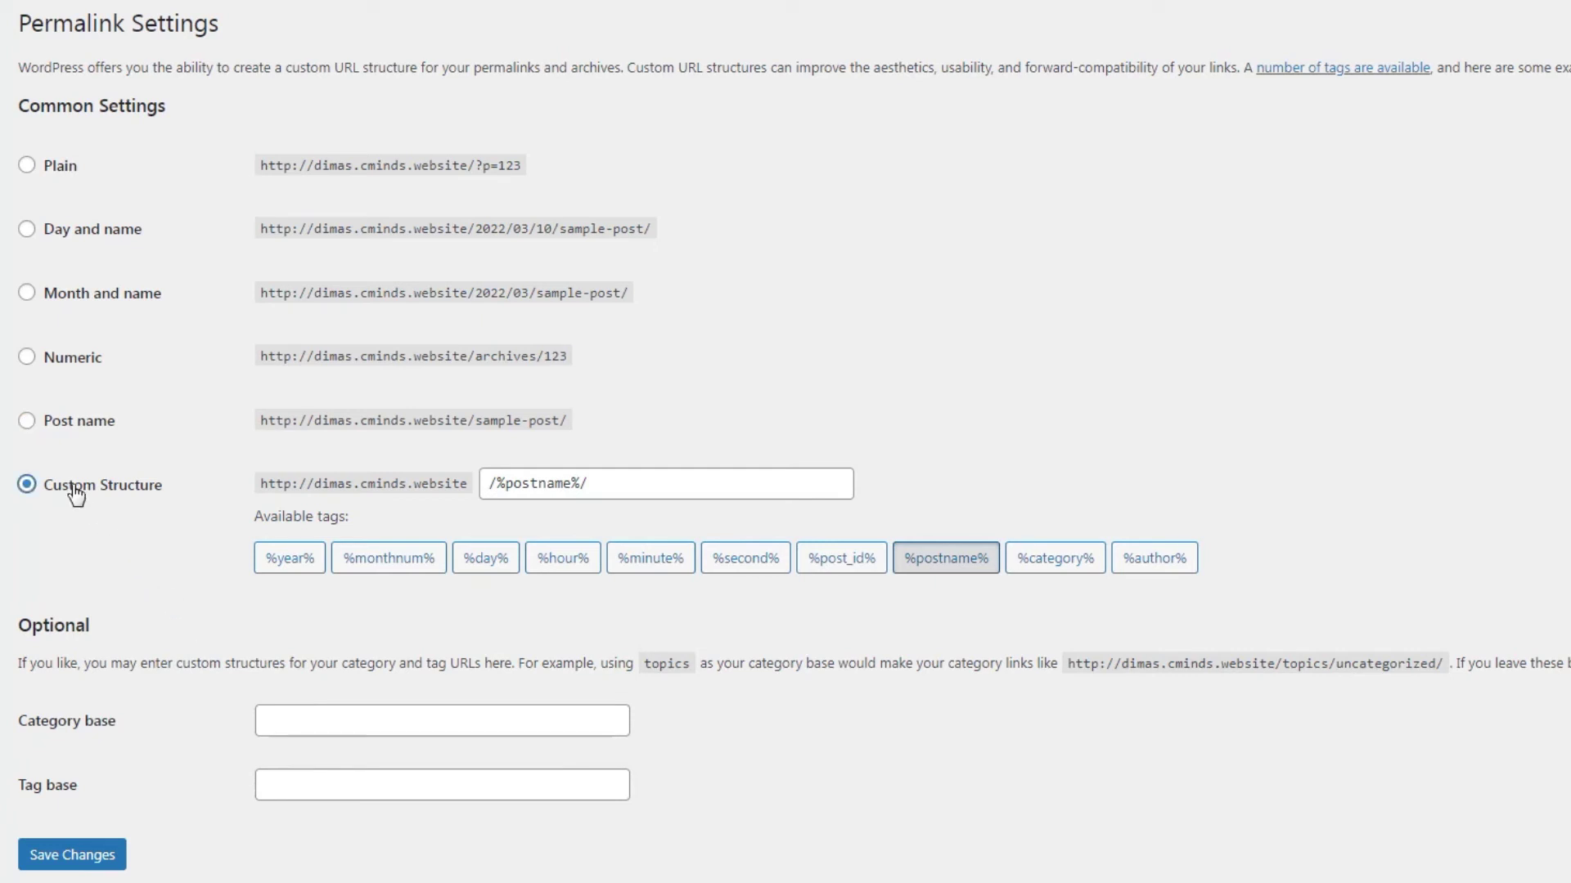
left_click(942, 563)
left_click(1039, 564)
left_click(969, 565)
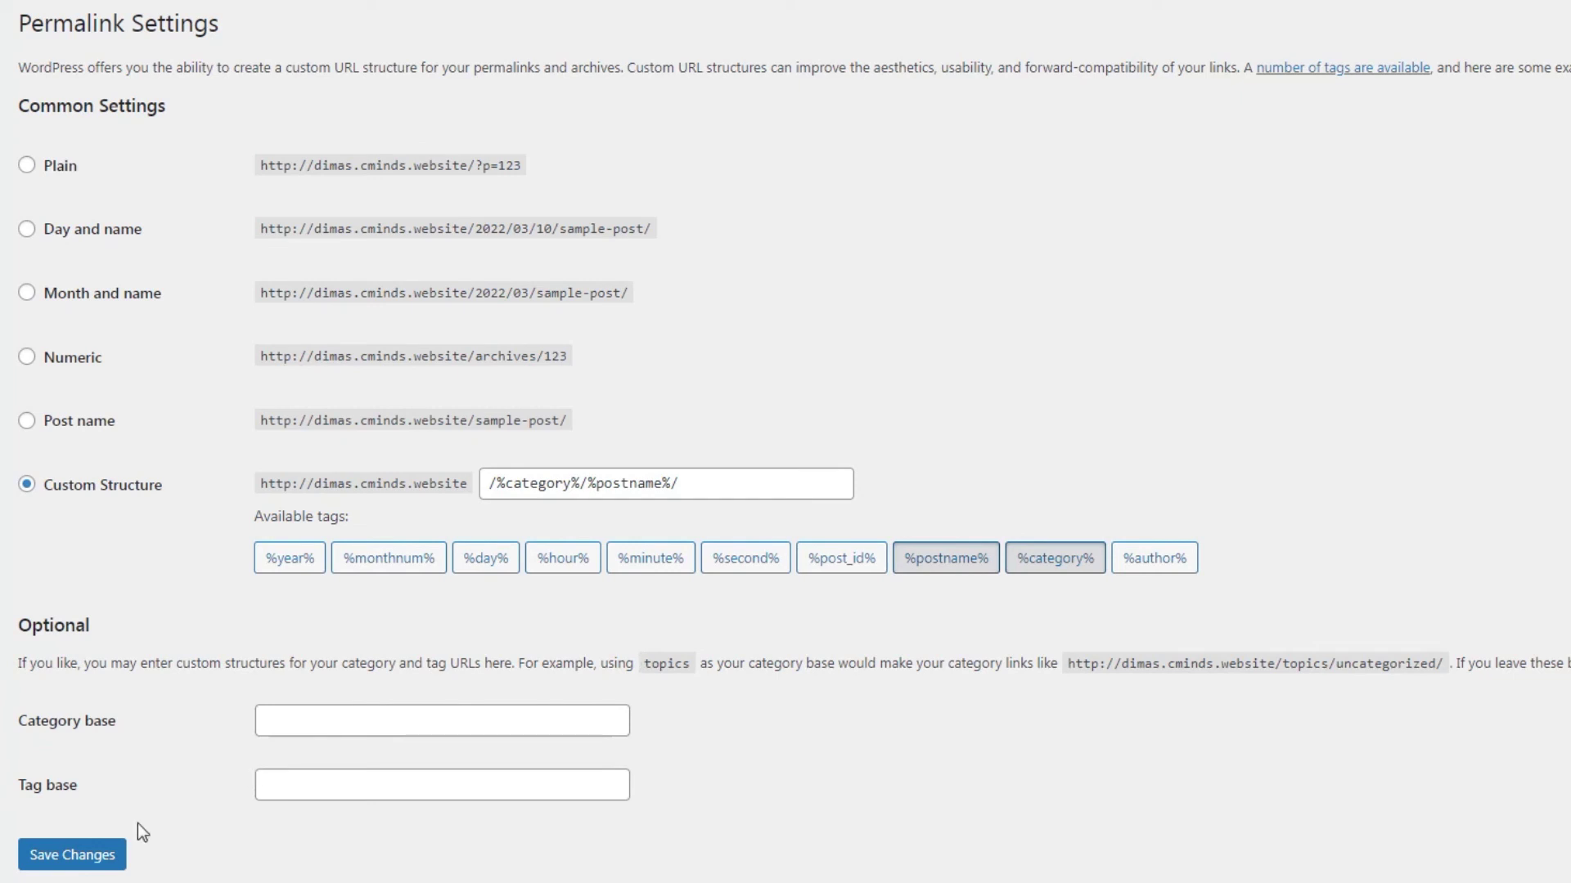
left_click(87, 857)
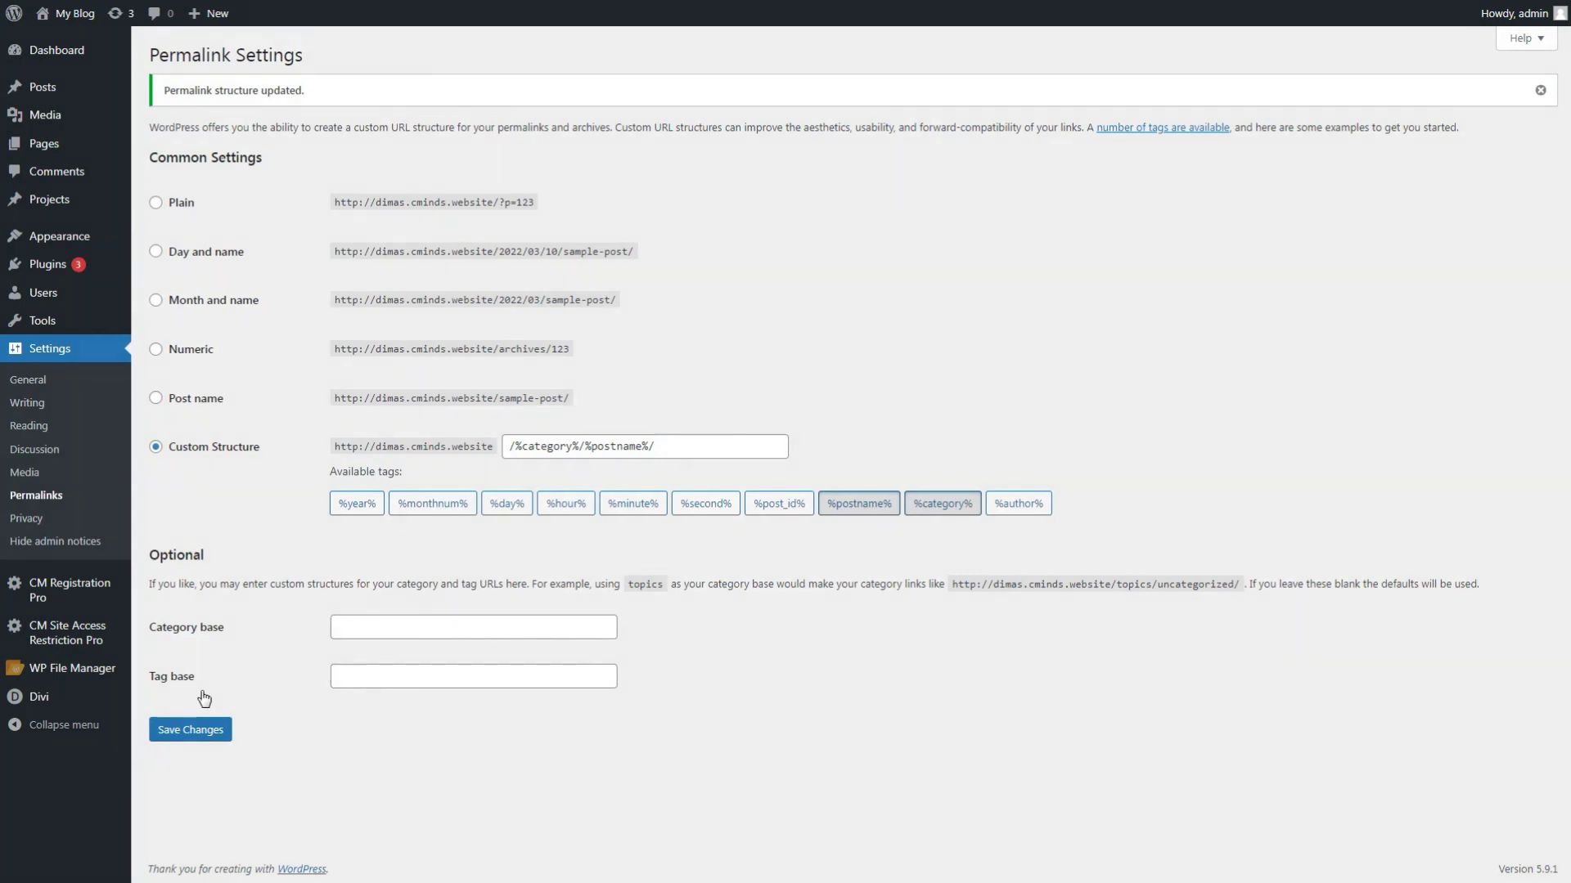
mouse_move(66, 632)
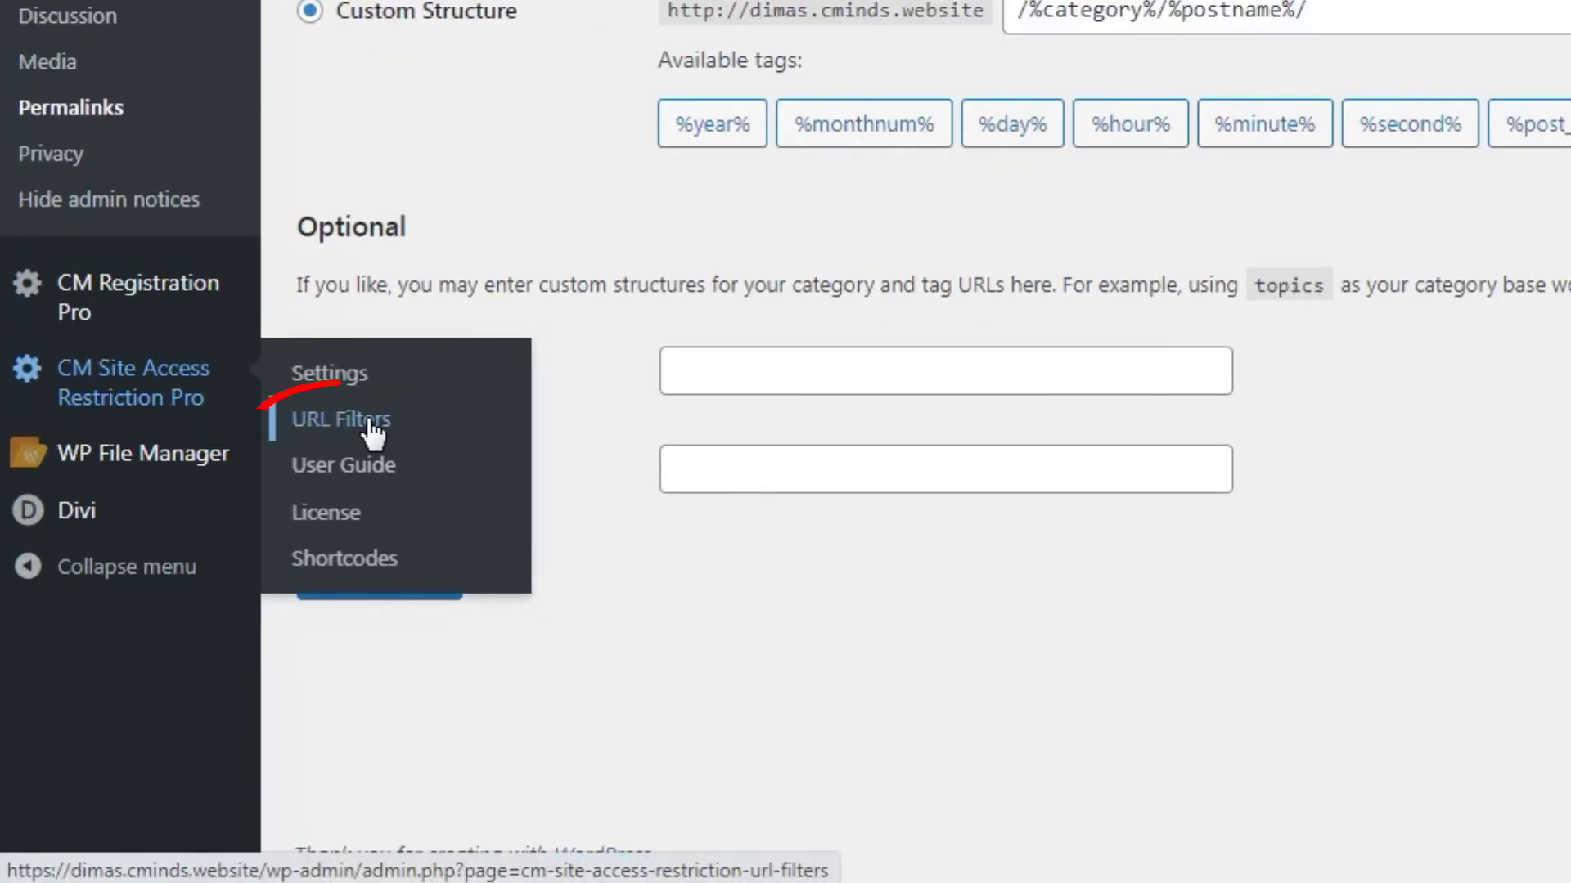
Add a new URL filter row with the URL pattern /rock/*.
left_click(369, 422)
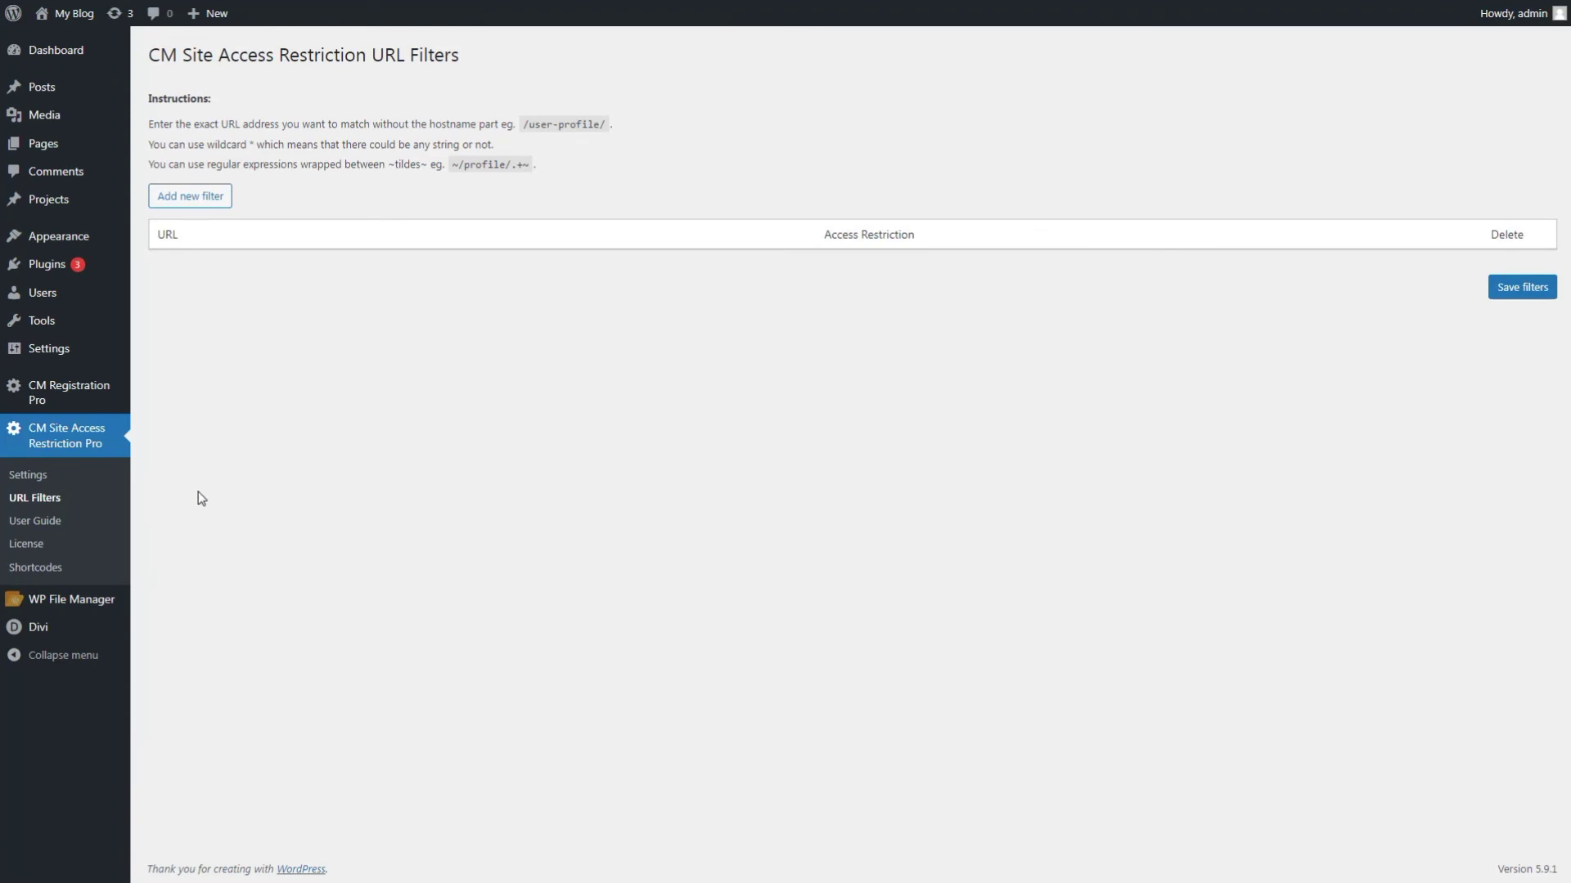
left_click(209, 204)
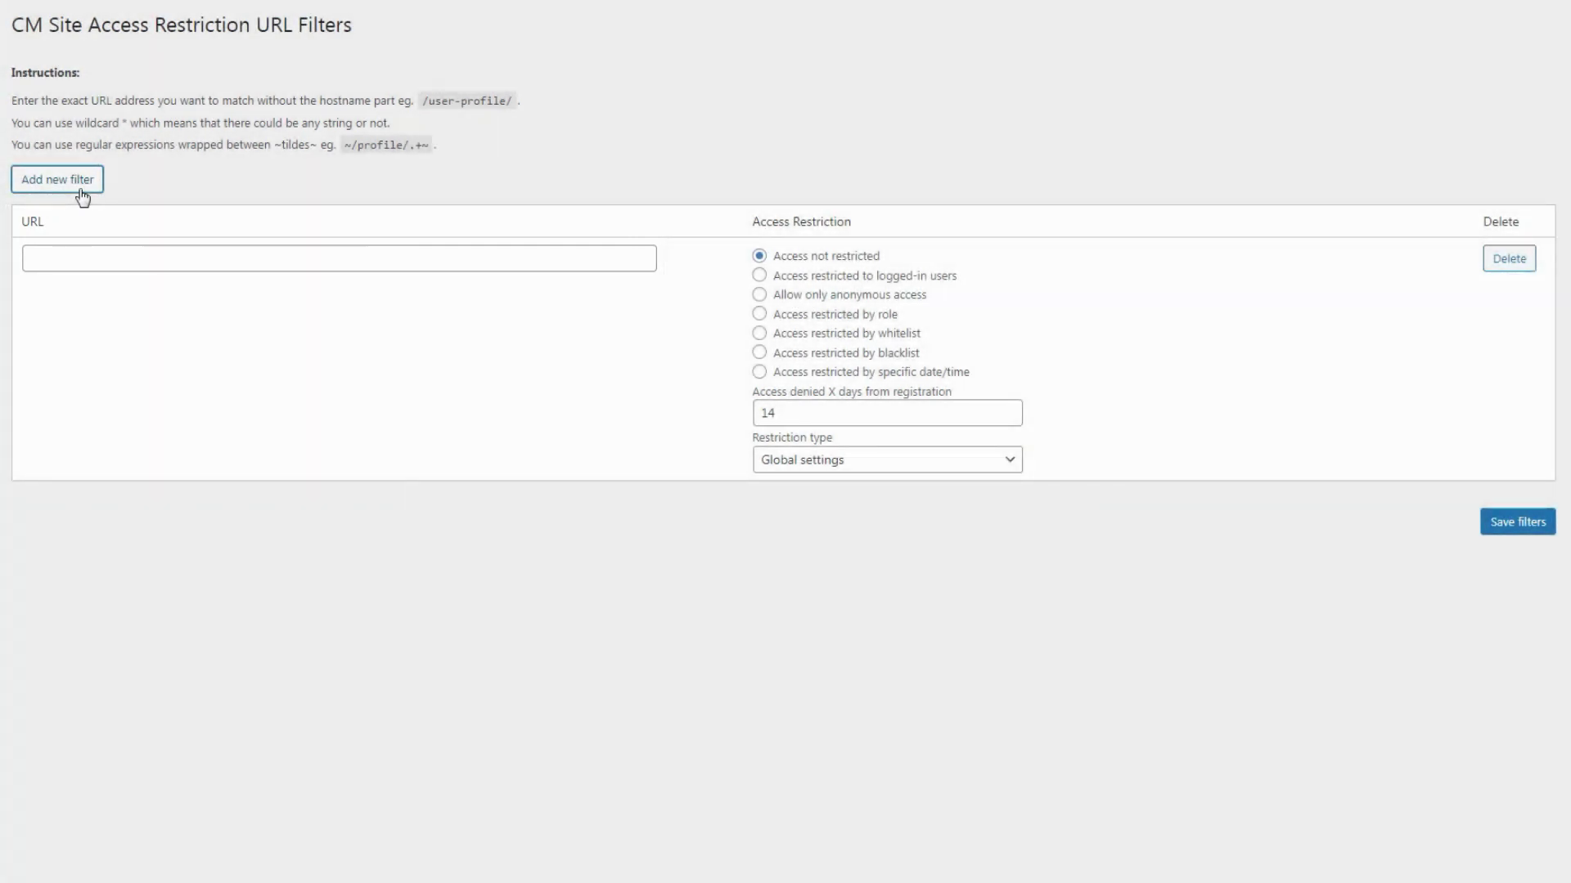
left_click(193, 255)
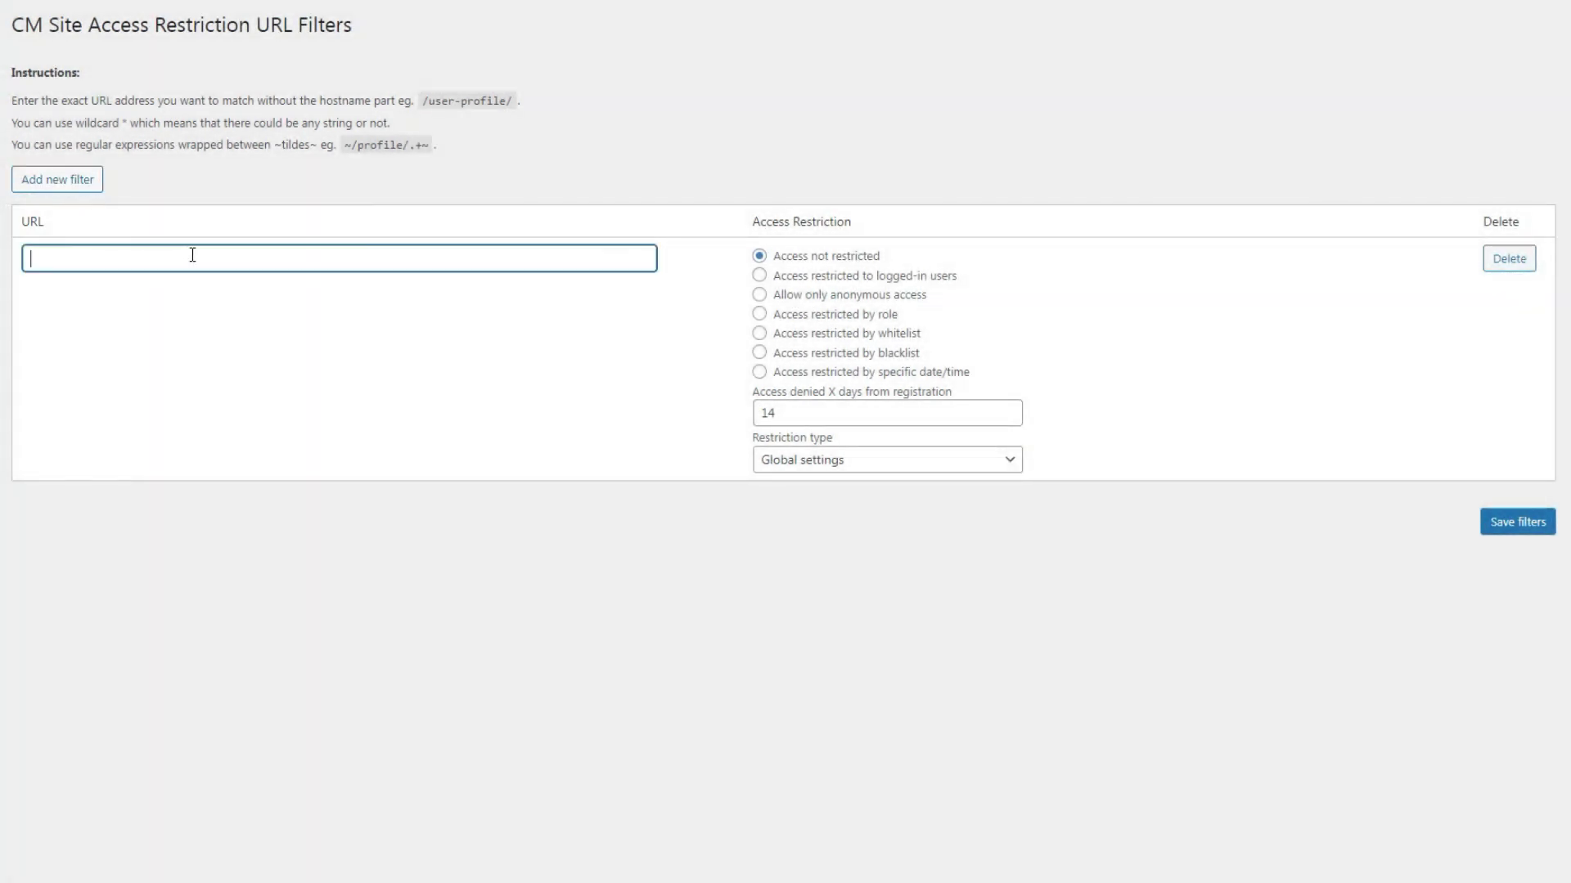
type("/rock/*")
left_click(219, 307)
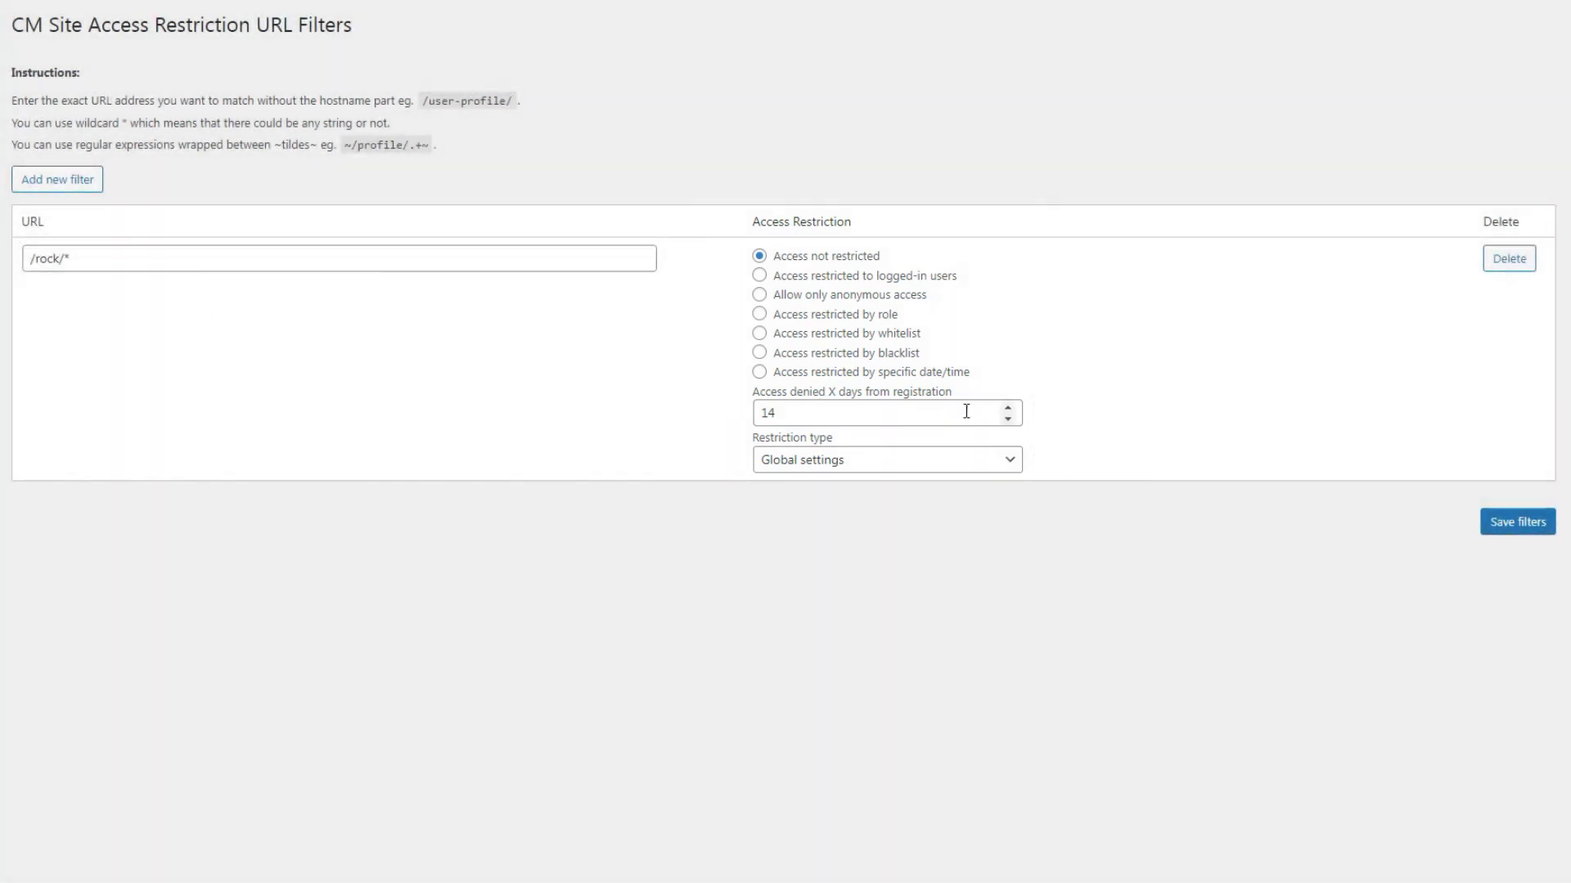
Set the filter to 7 days from registration, keep Global settings, and save it.
left_click(1007, 419)
left_click(1008, 419)
left_click(1008, 419)
left_click(1008, 419)
left_click(1008, 419)
left_click(1007, 419)
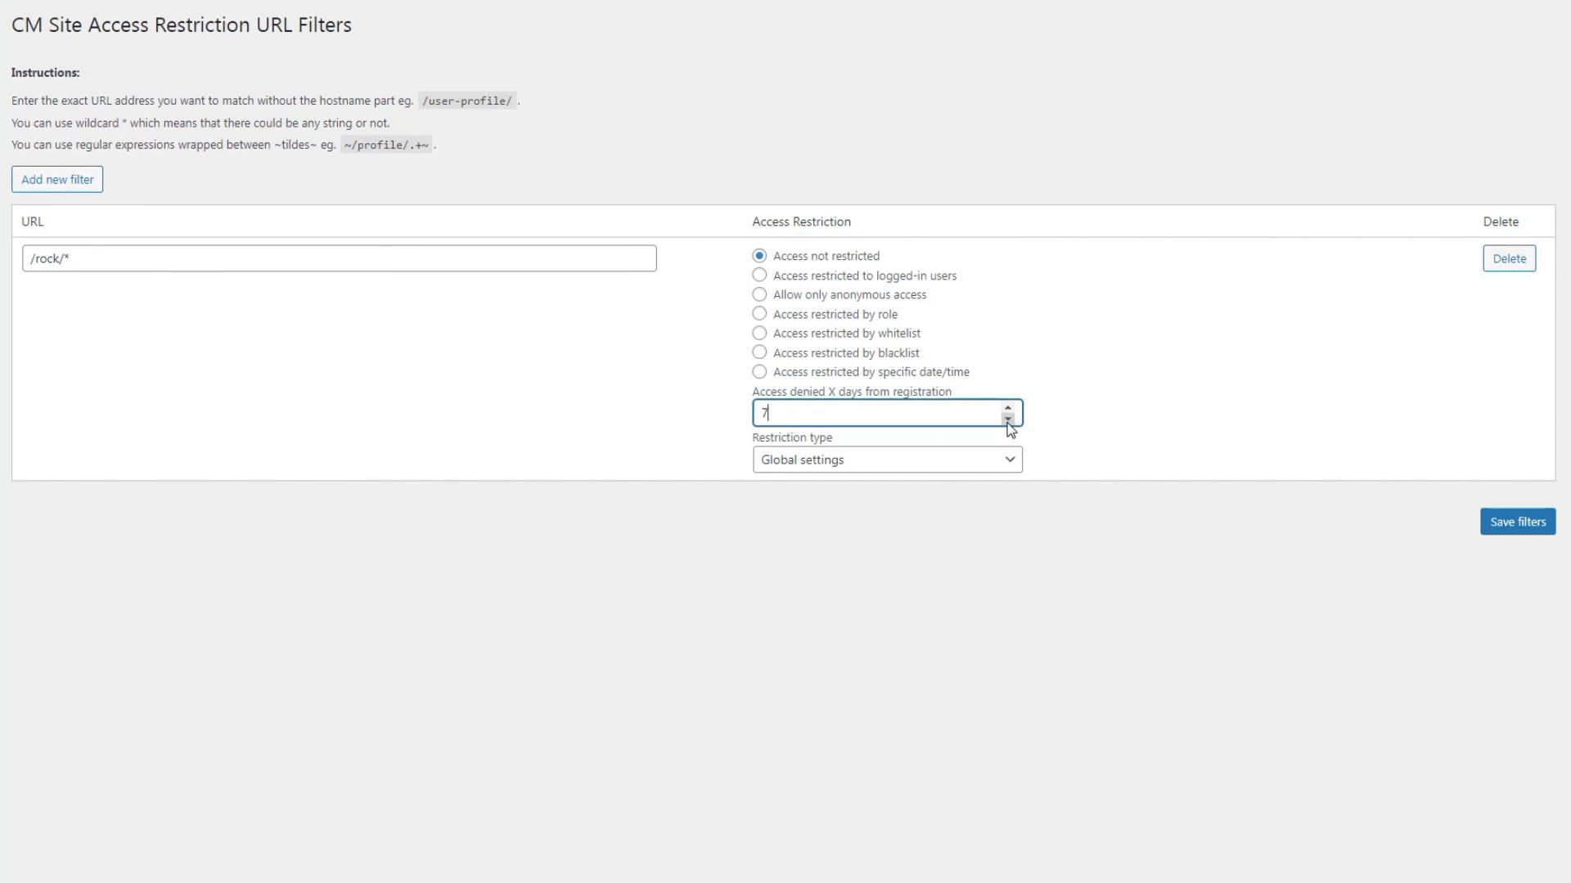
left_click(1007, 419)
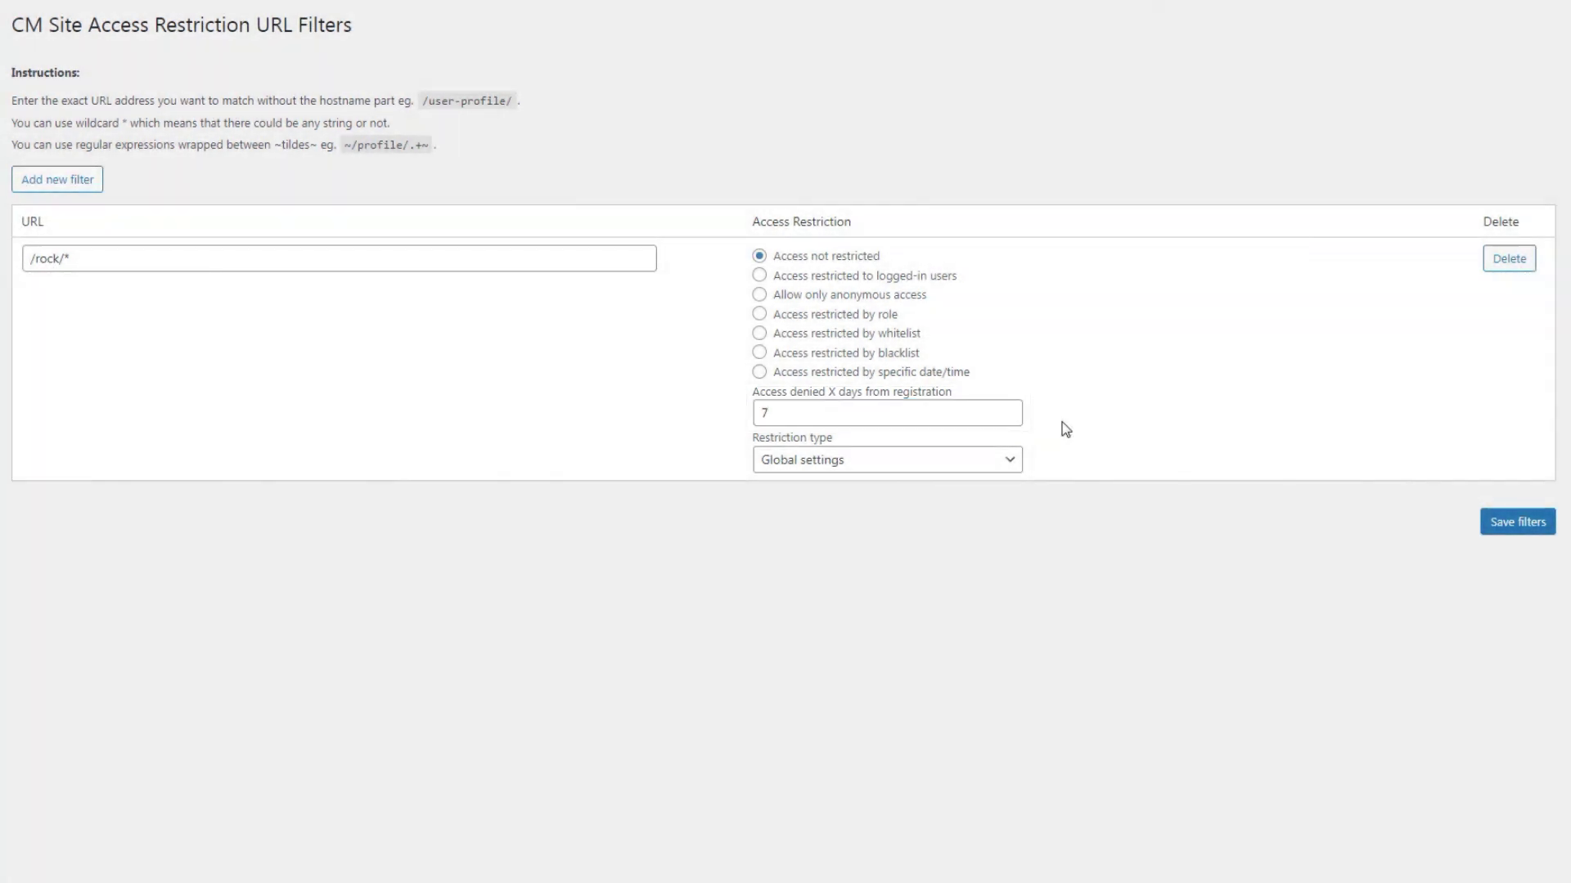
left_click(1015, 461)
left_click(1025, 463)
left_click(1505, 525)
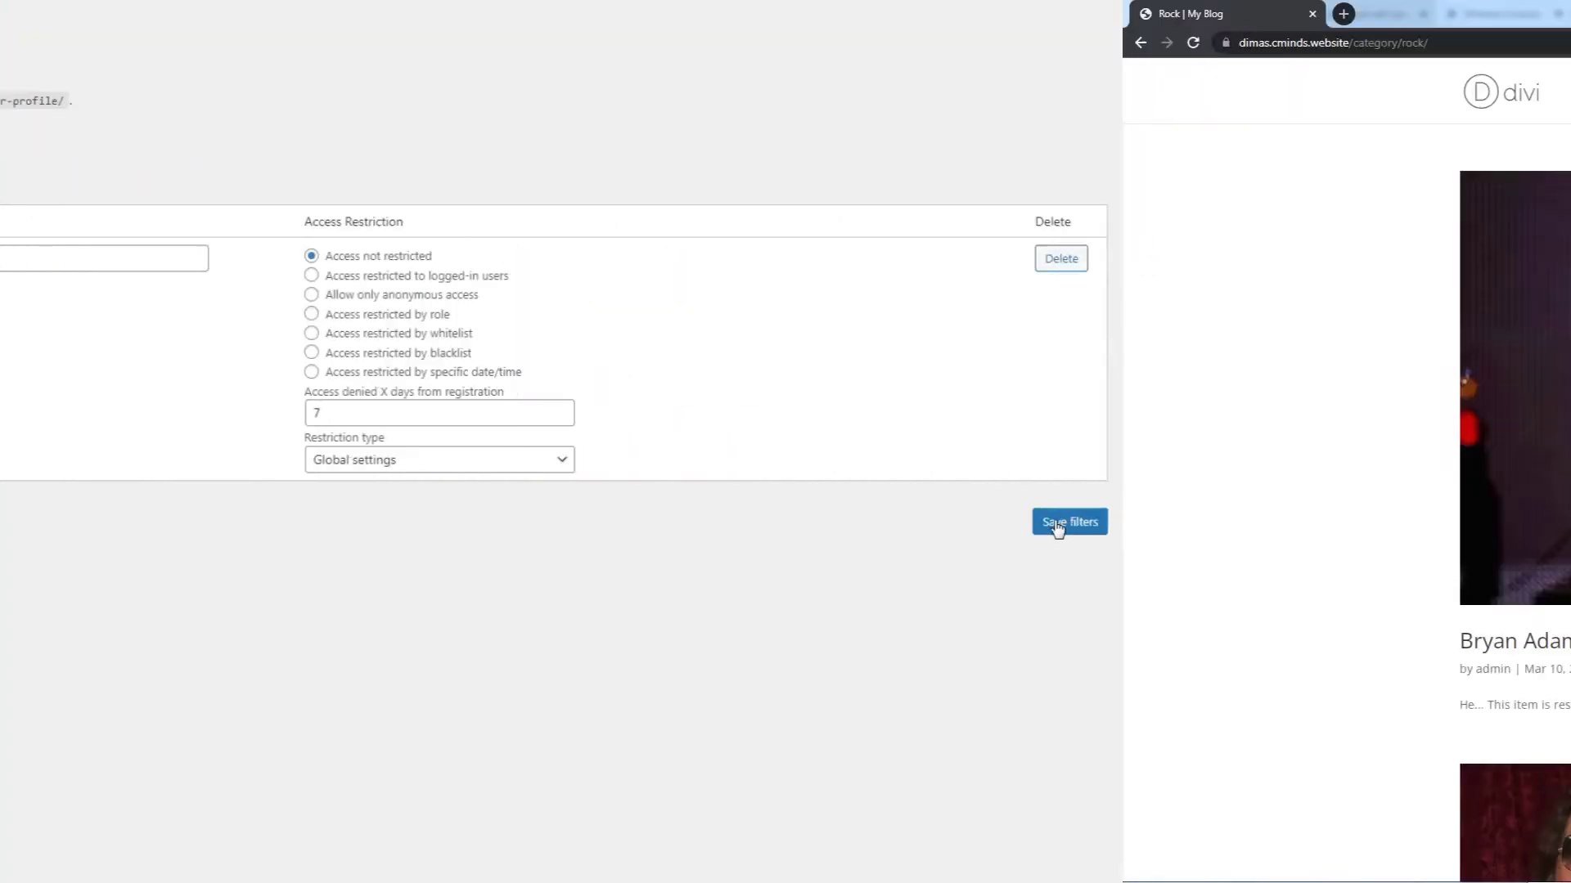
Scroll down the Rock post to view the Access is Temporarily Denied page.
scroll(1034, 512, "down", 8)
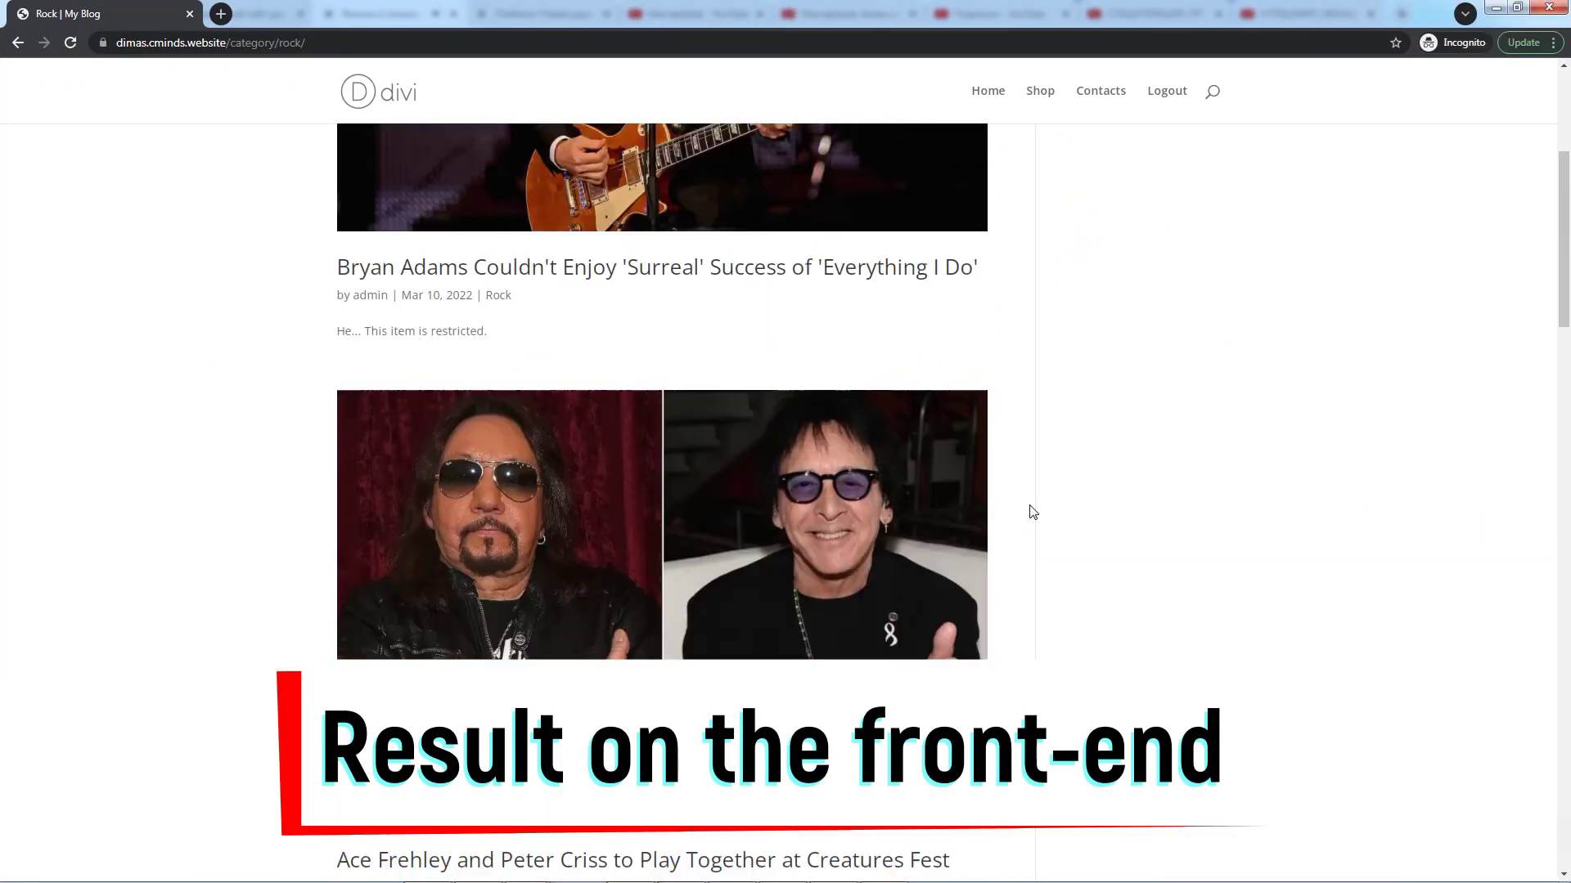
scroll(1033, 512, "down", 5)
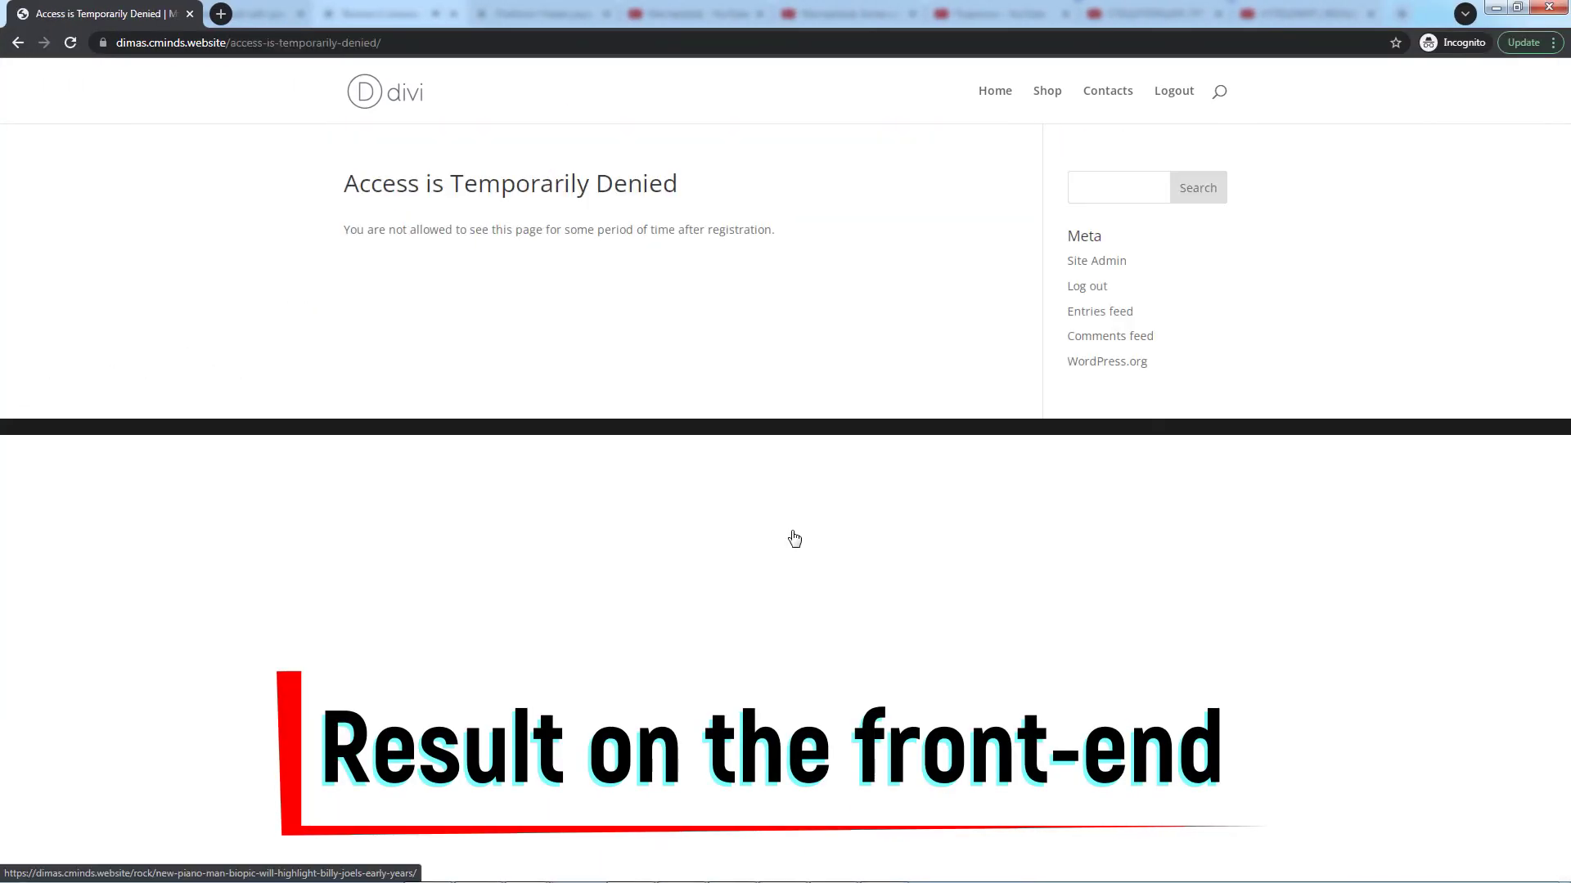